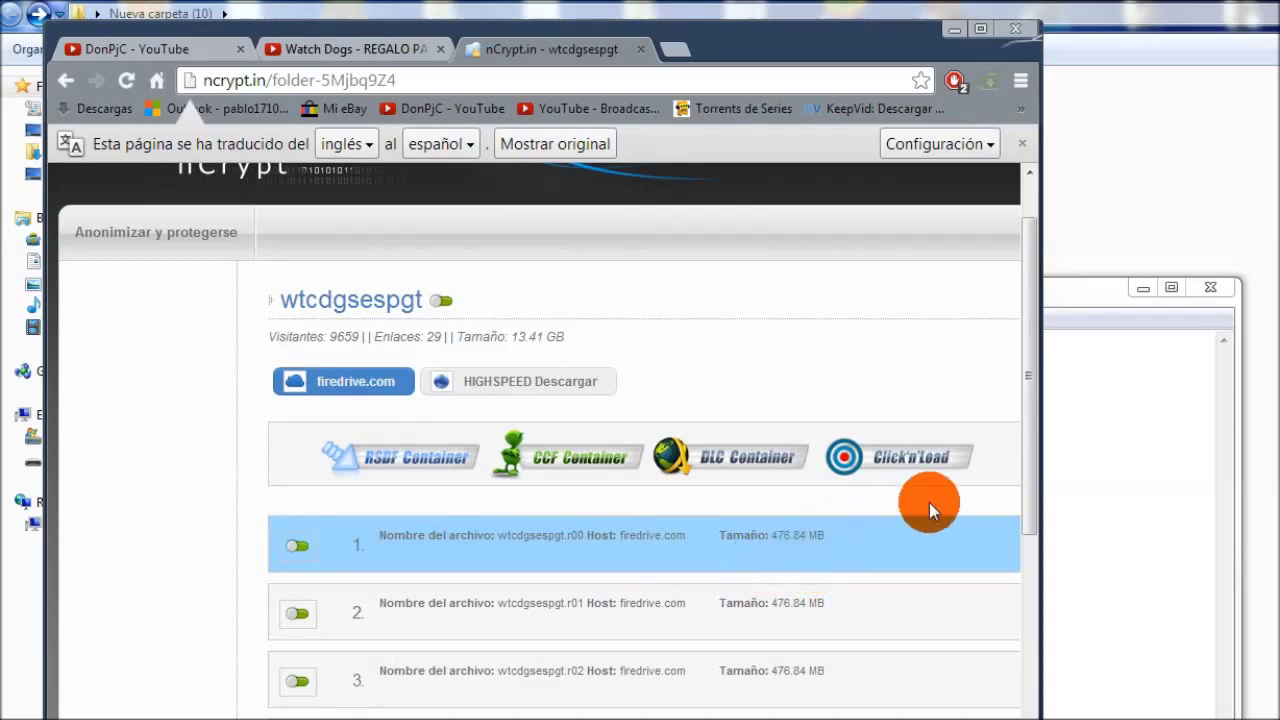
Step: Download the first archive part, wtcdgsespgt.r00, from its Firedrive link in the nCrypt list
left_click_drag(1024, 350, 1028, 719)
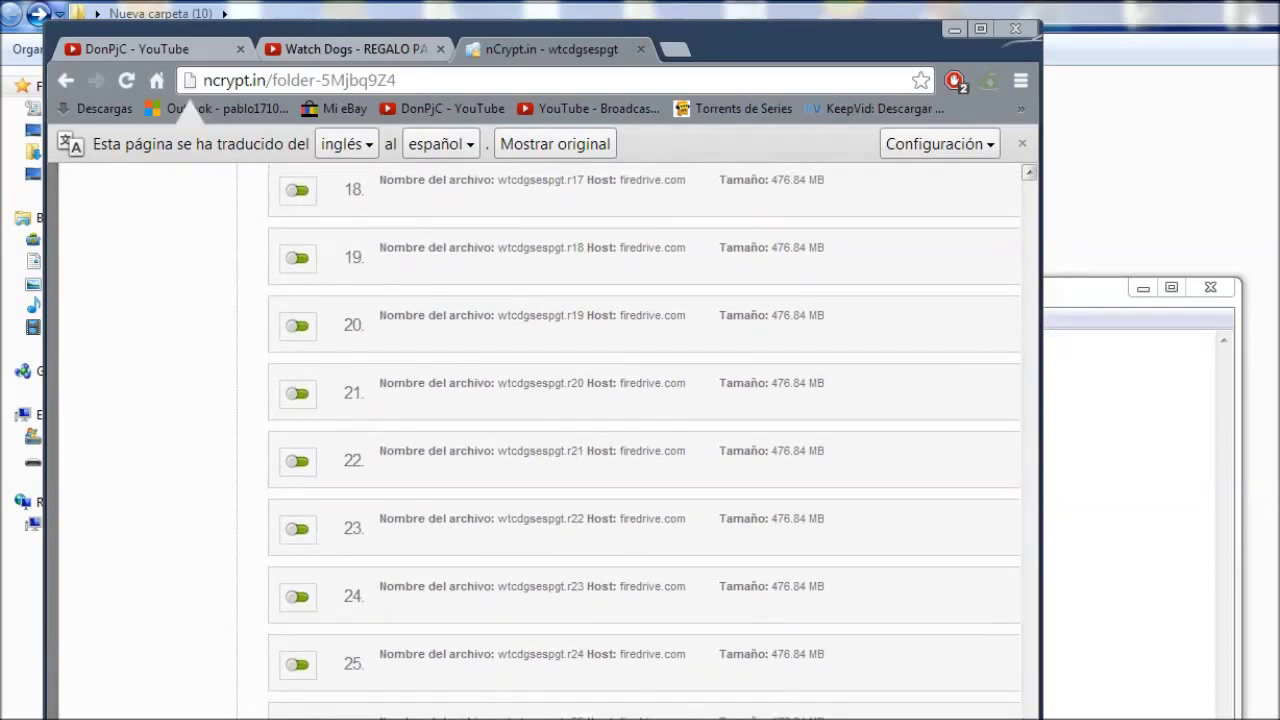
scroll(644, 440, "up", 1)
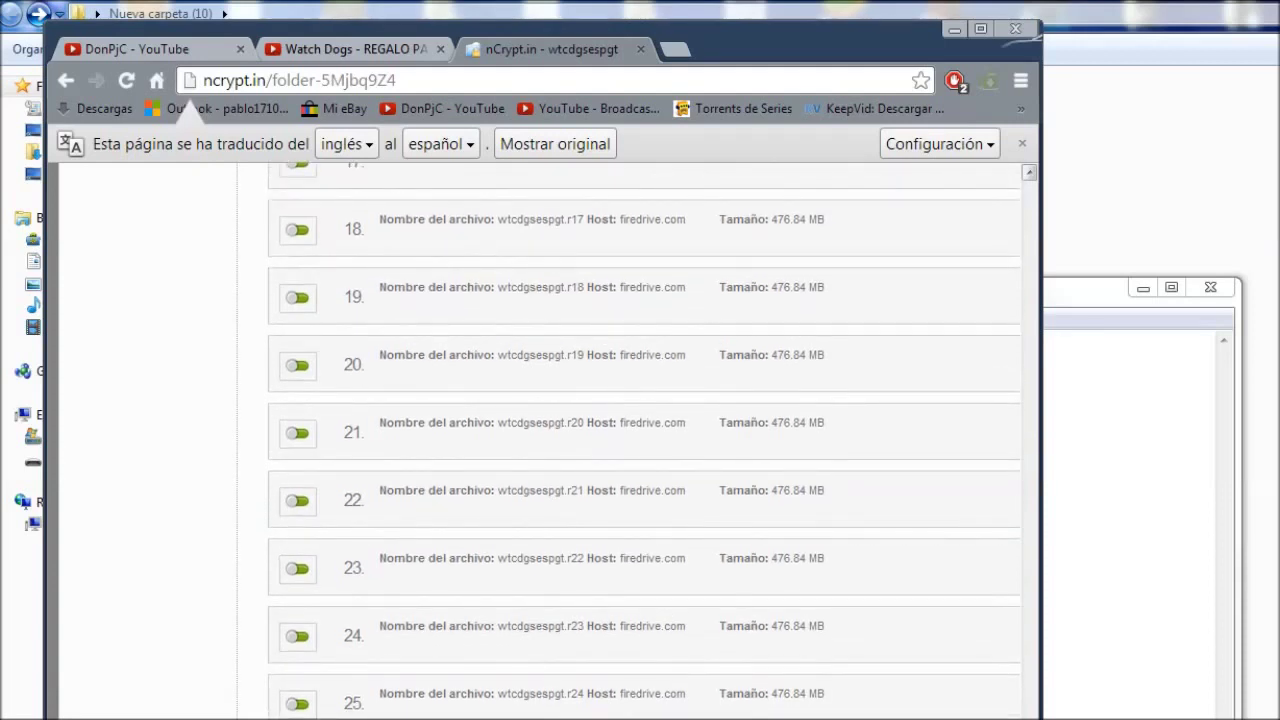
left_click_drag(1028, 719, 1025, 233)
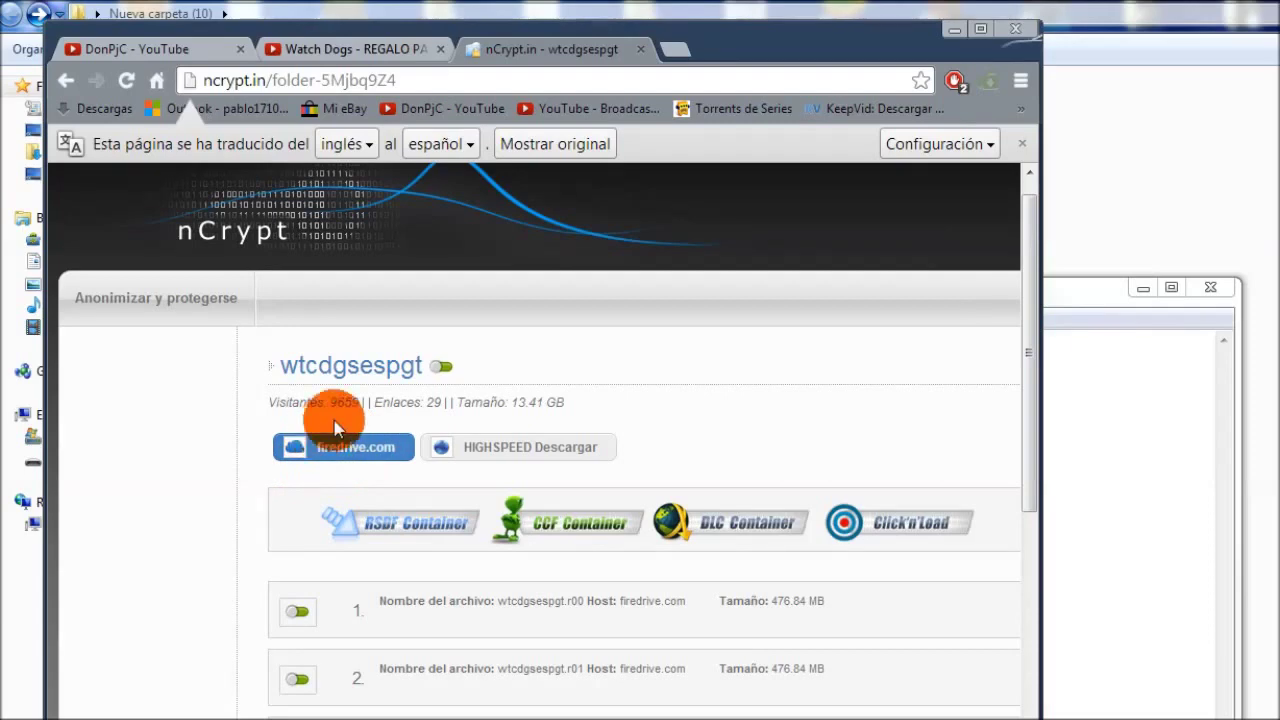
left_click(523, 614)
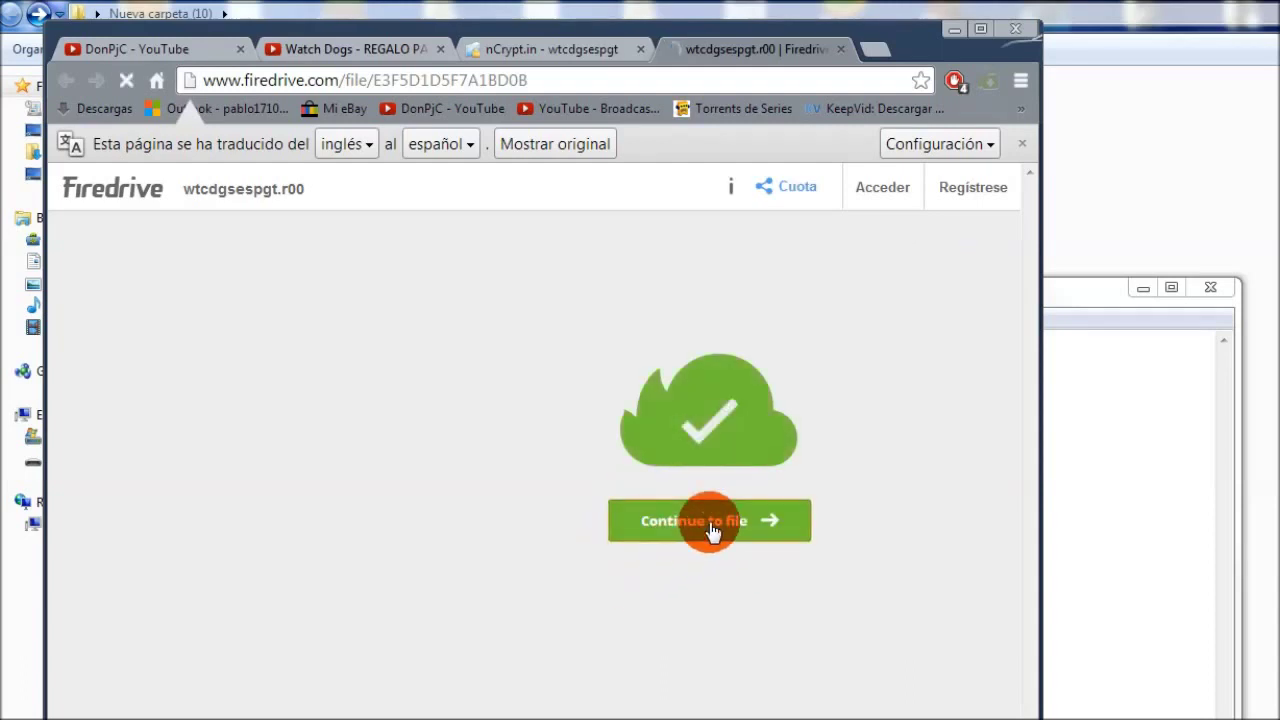
left_click(675, 520)
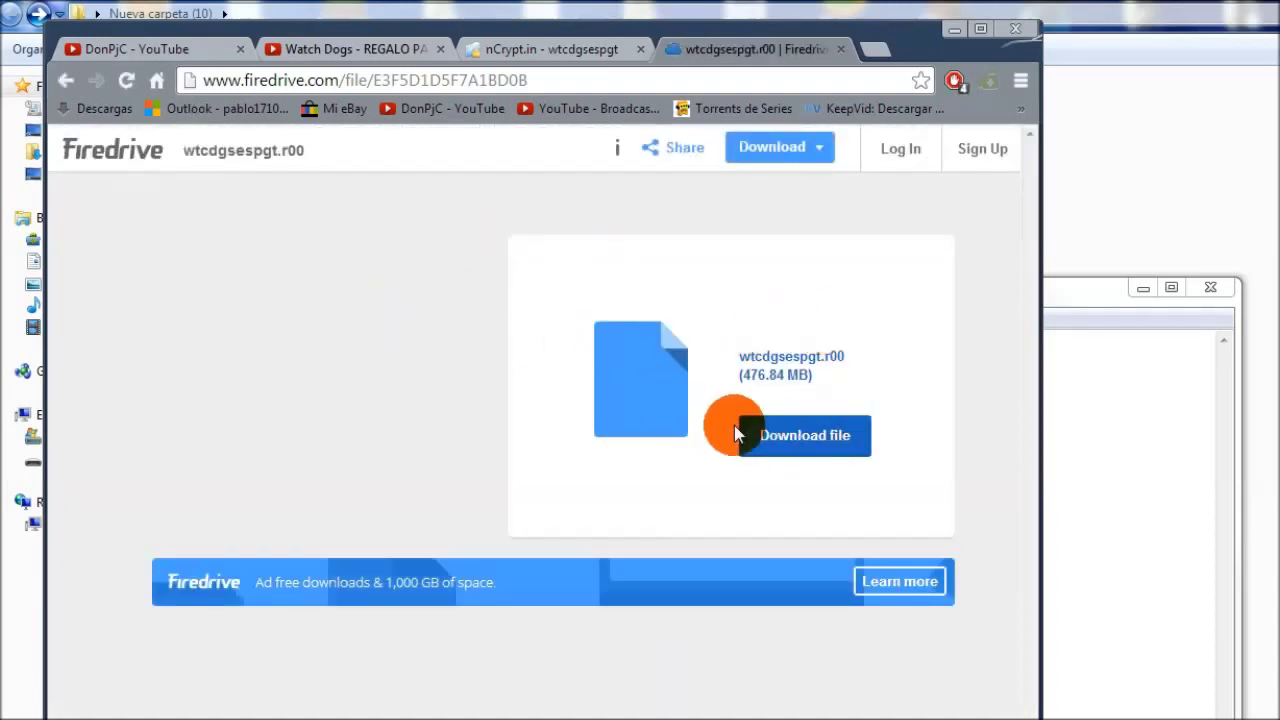
left_click(792, 478)
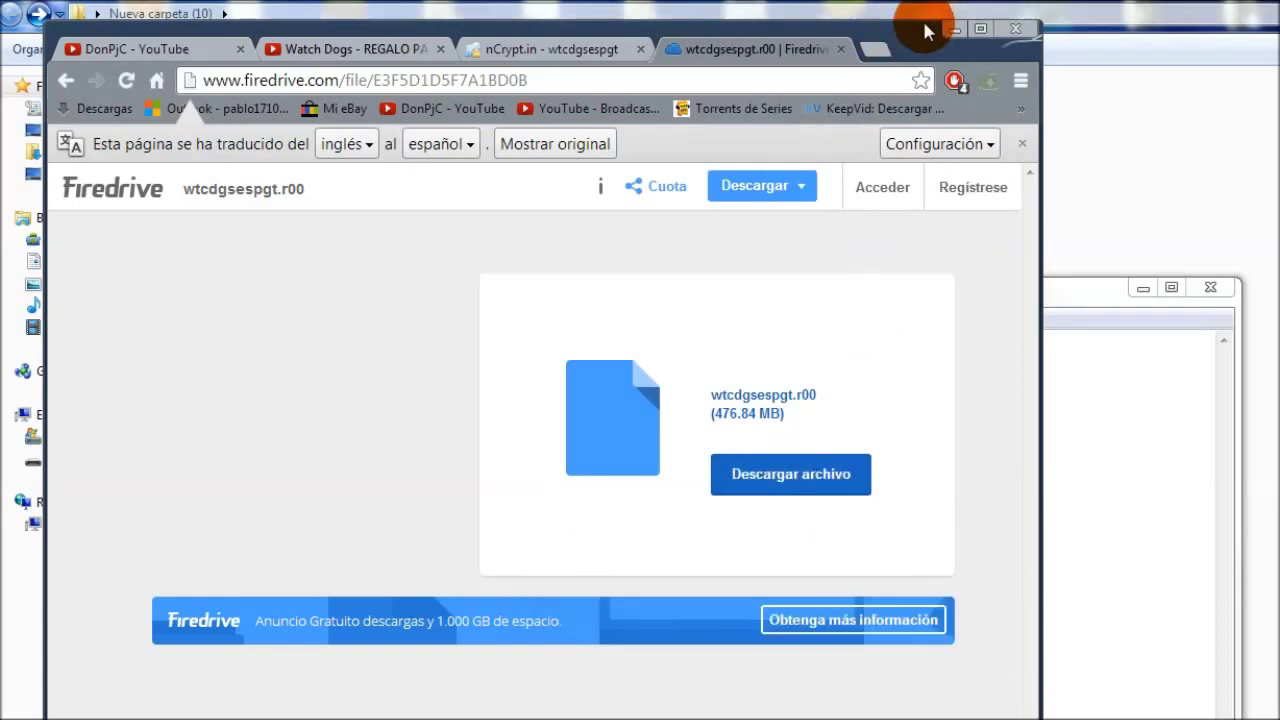
left_click_drag(925, 20, 990, 55)
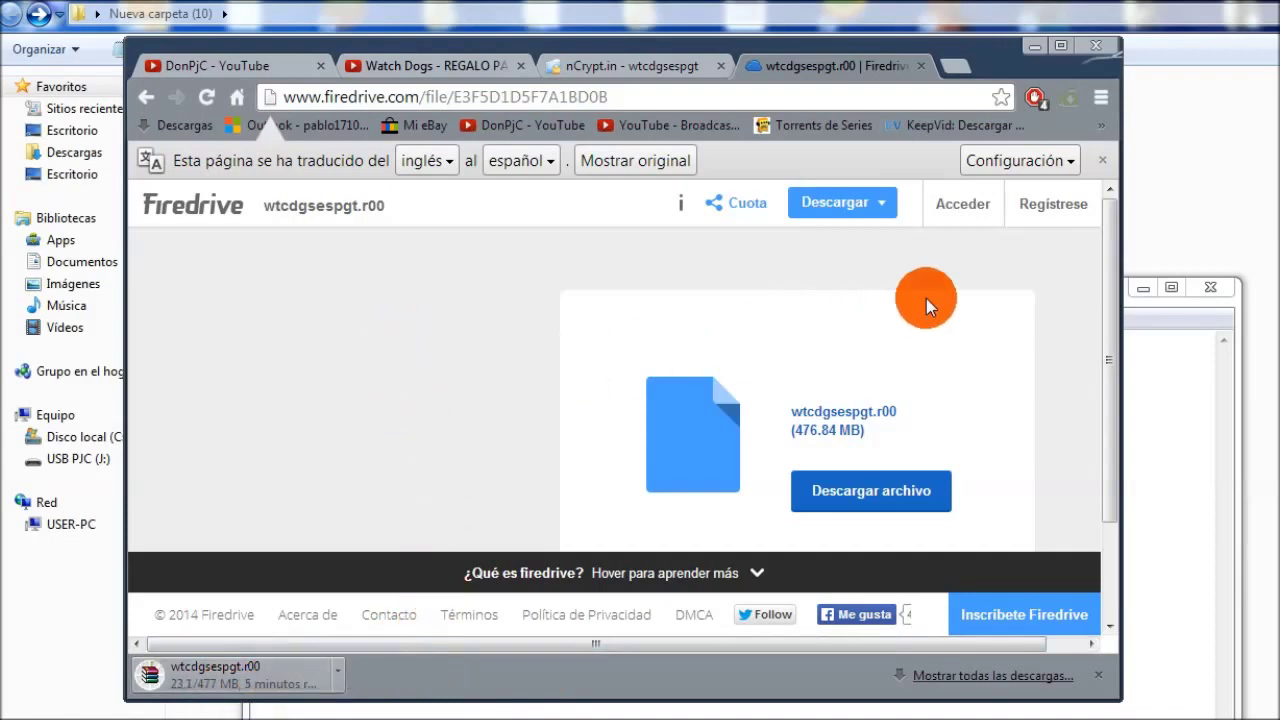
left_click_drag(1110, 235, 1106, 363)
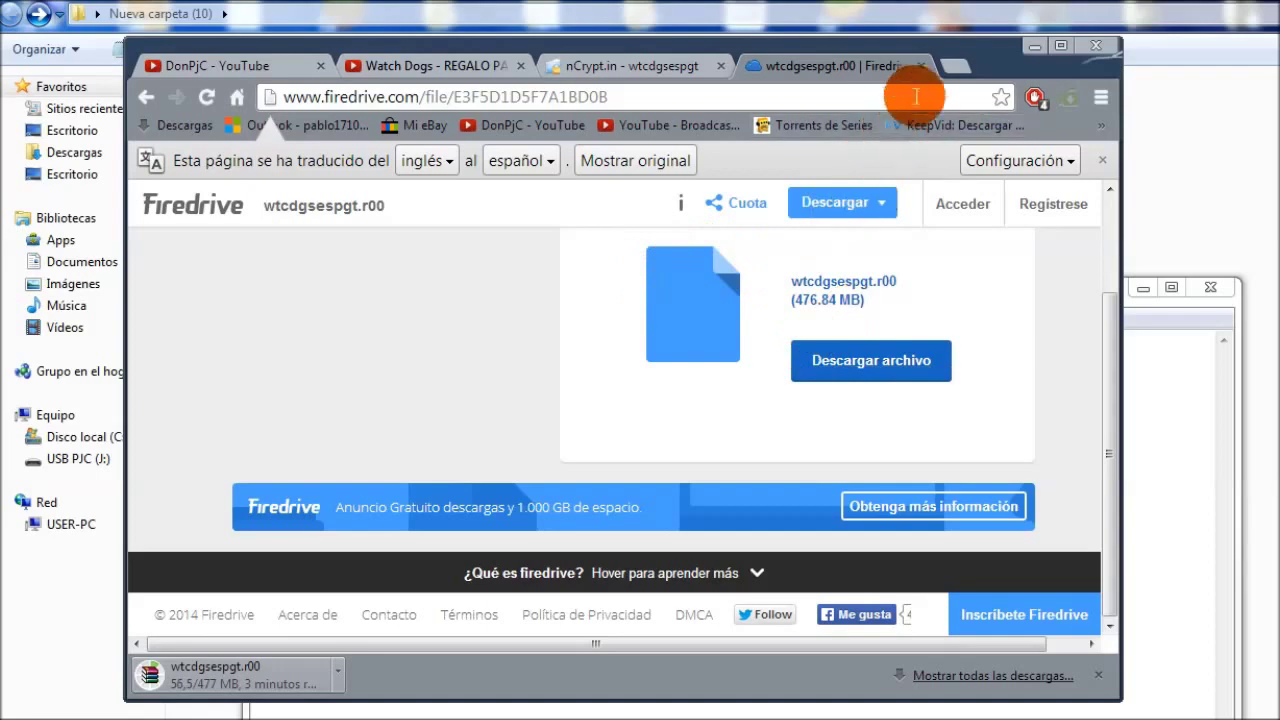
Step: Close the finished Firedrive page and download the second archive part, wtcdgsespgt.r01, from the nCrypt list
left_click(920, 65)
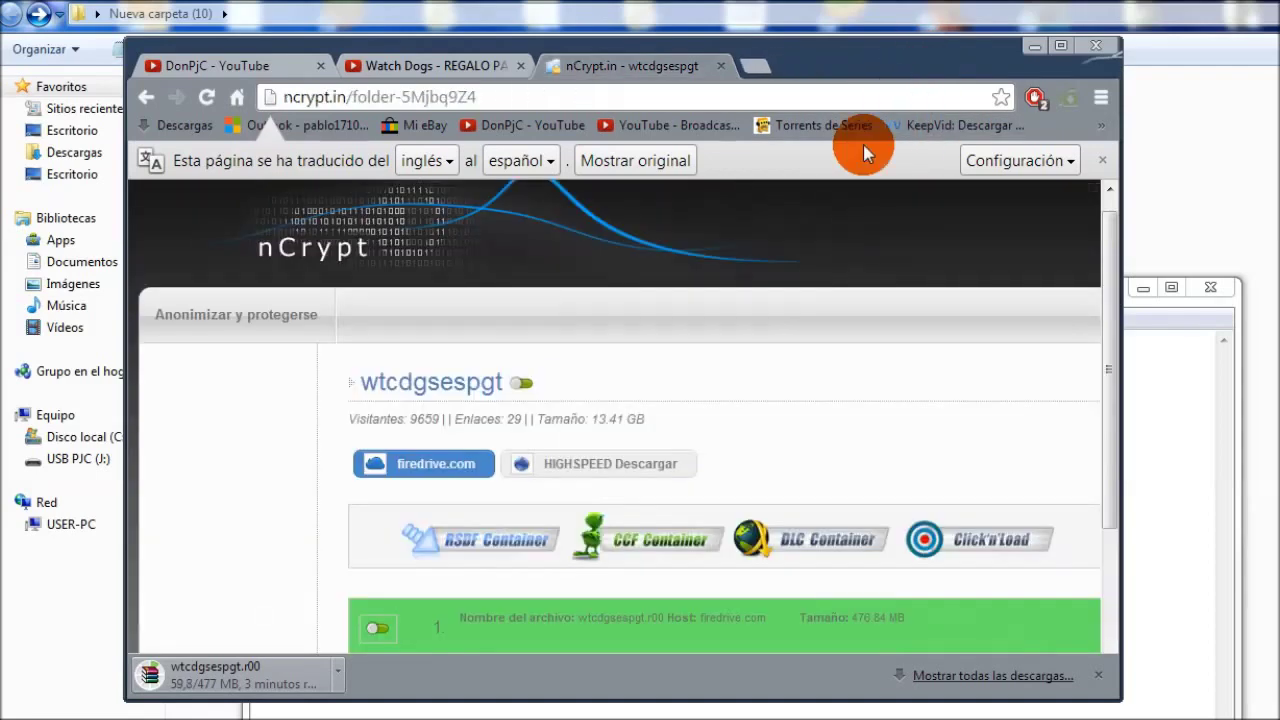
scroll(745, 375, "down", 2)
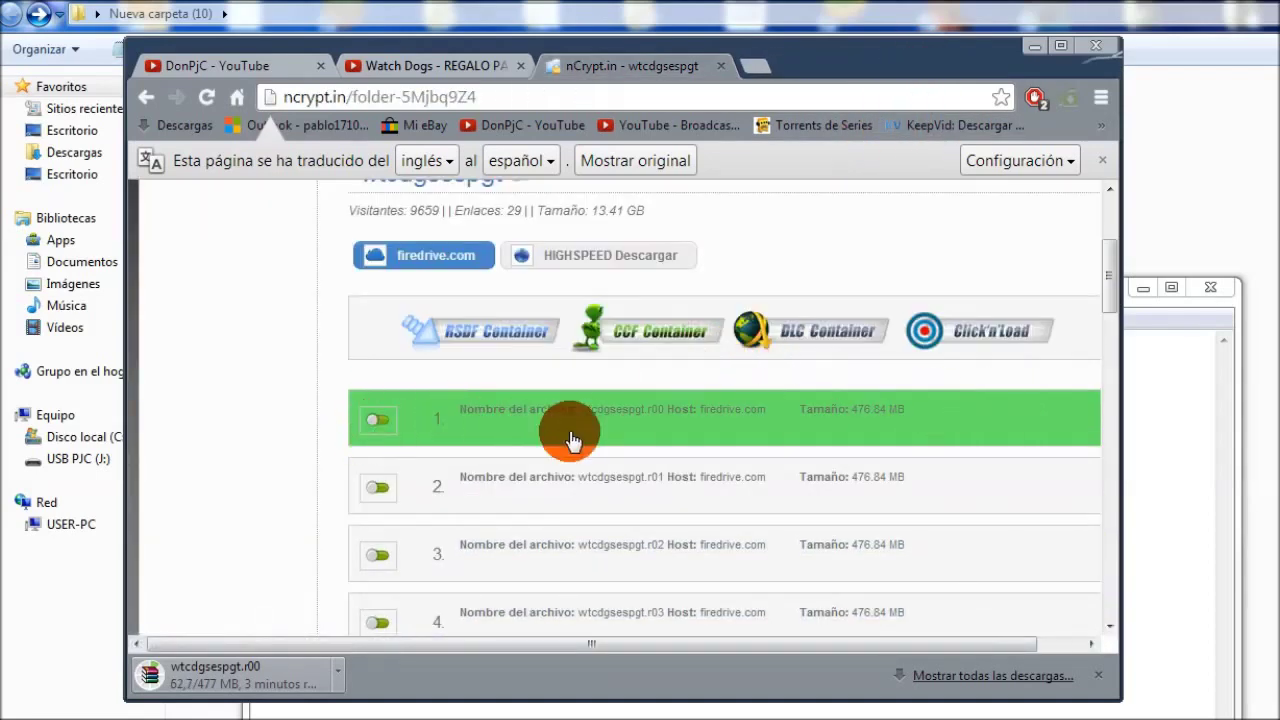
left_click(555, 495)
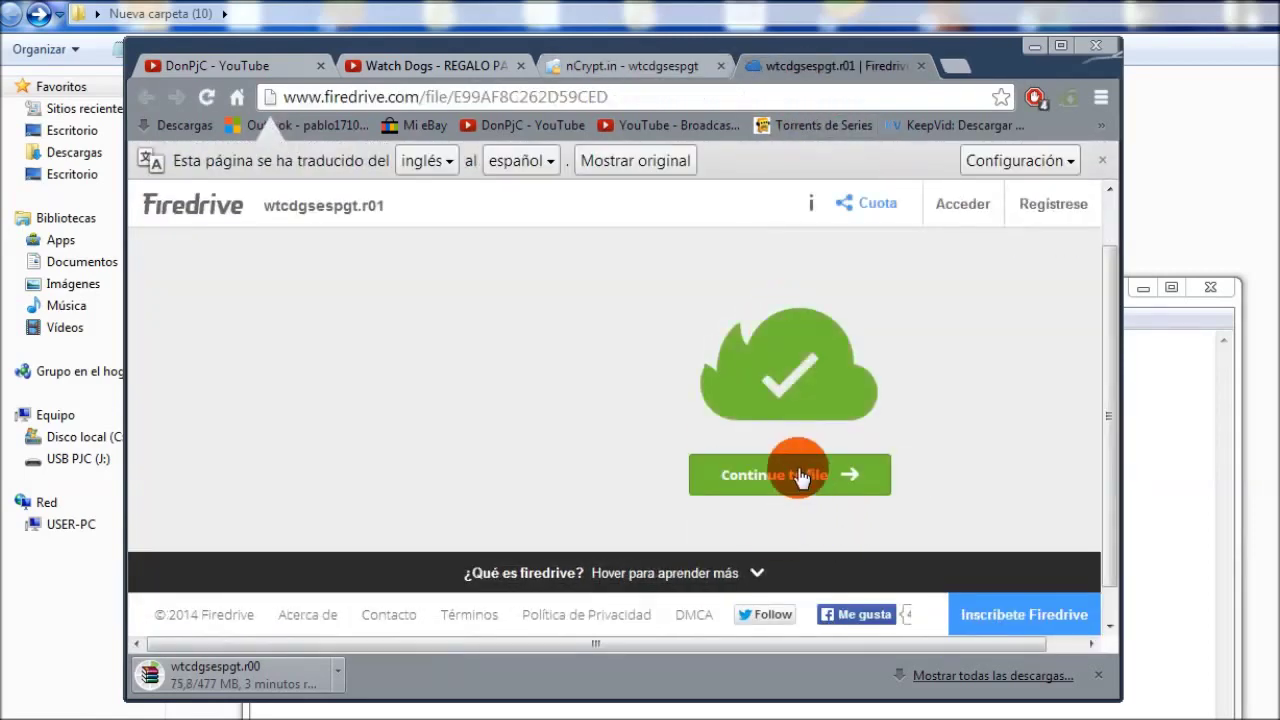
left_click(800, 478)
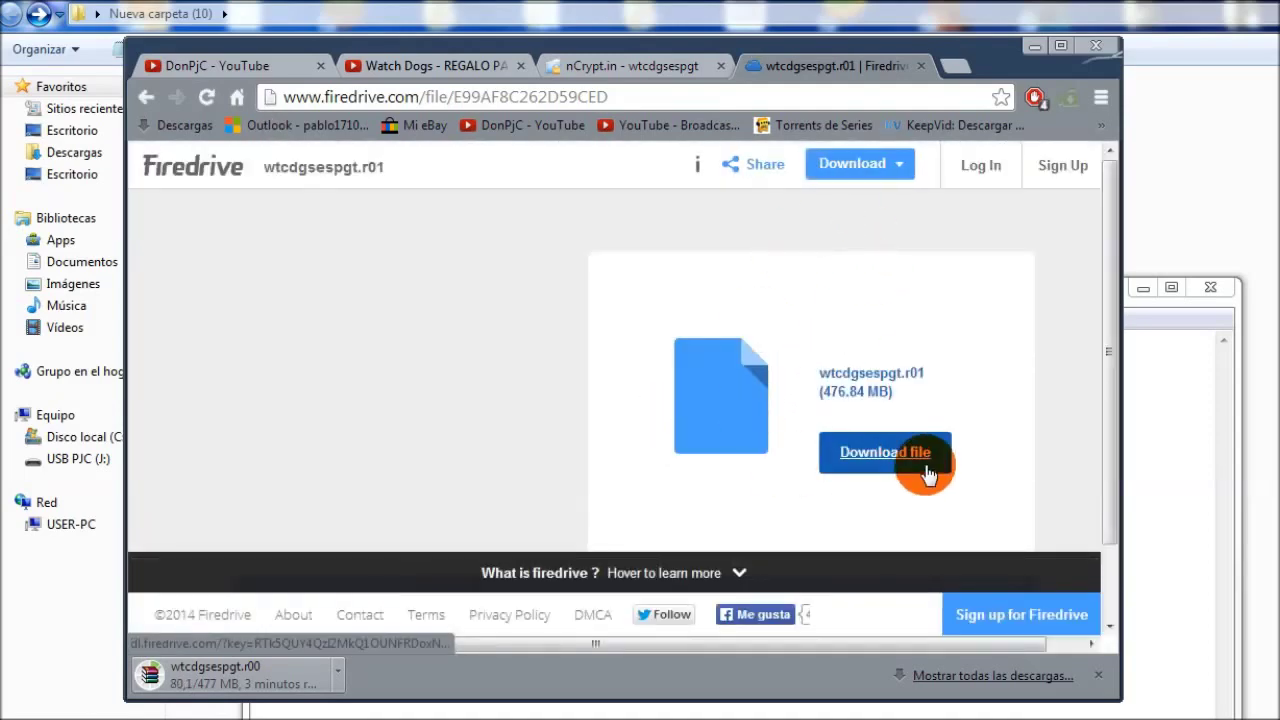
left_click(894, 482)
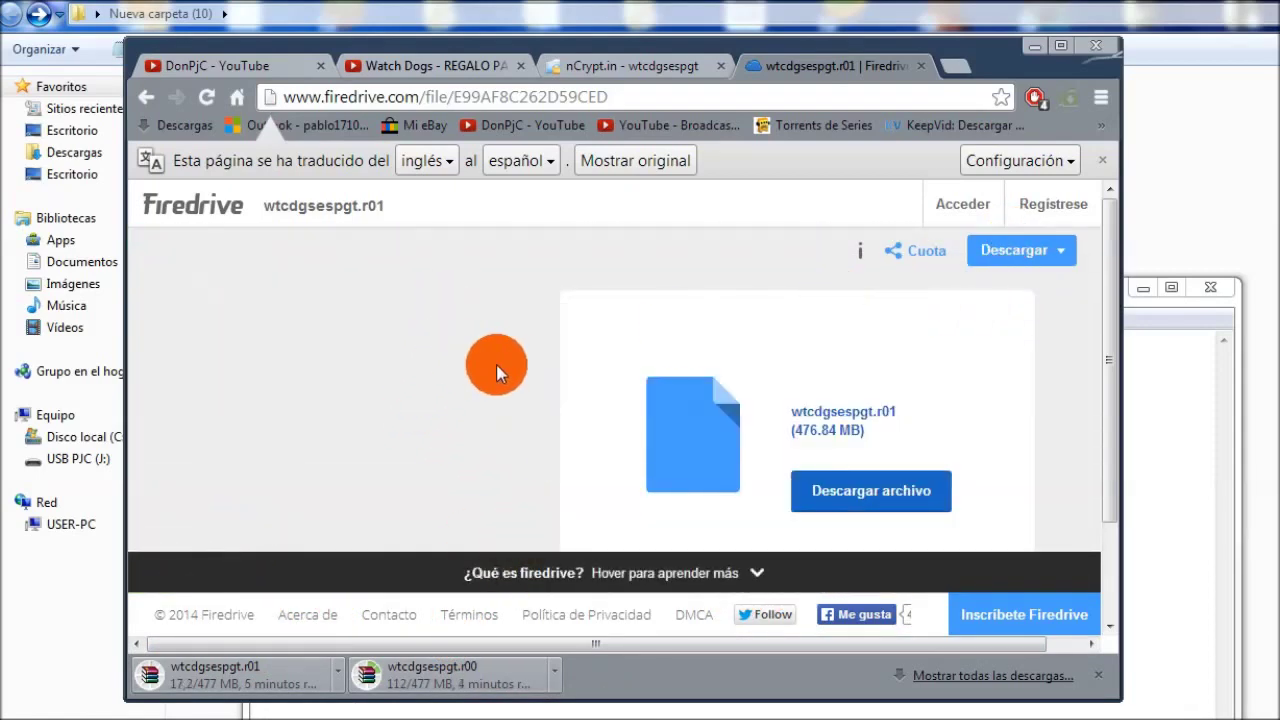
scroll(674, 342, "down", 1)
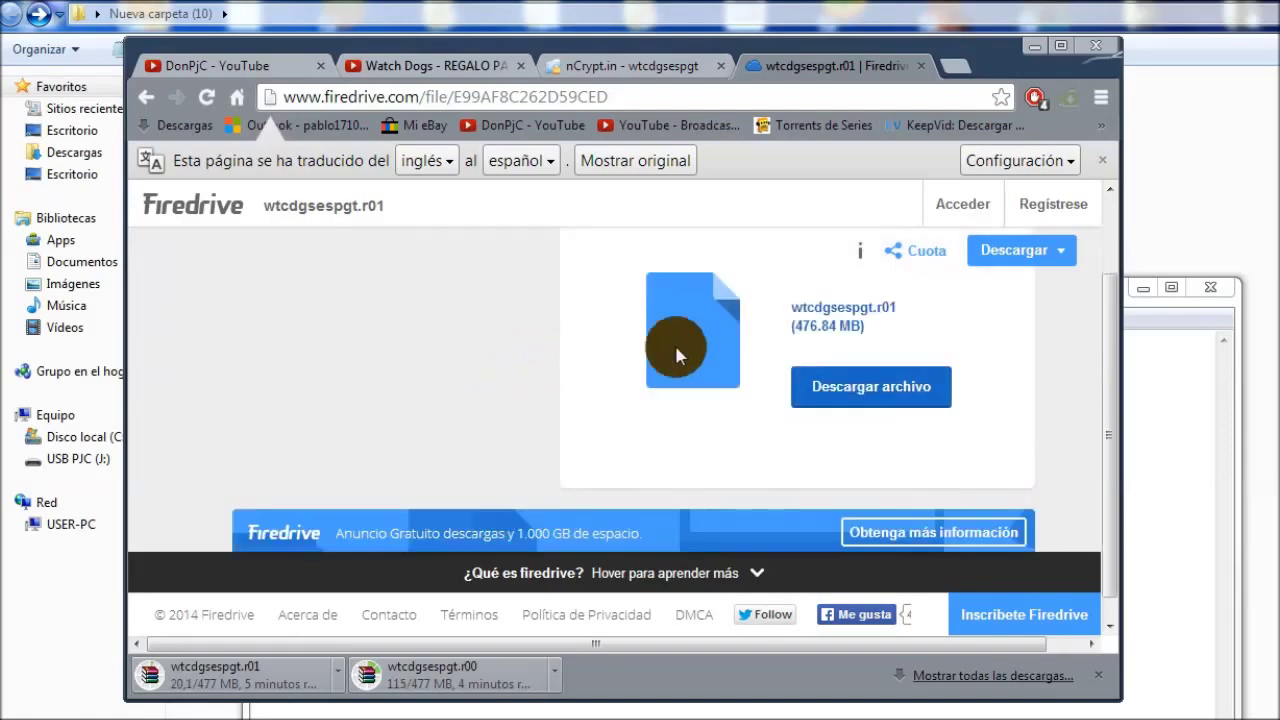
left_click_drag(1108, 297, 1108, 200)
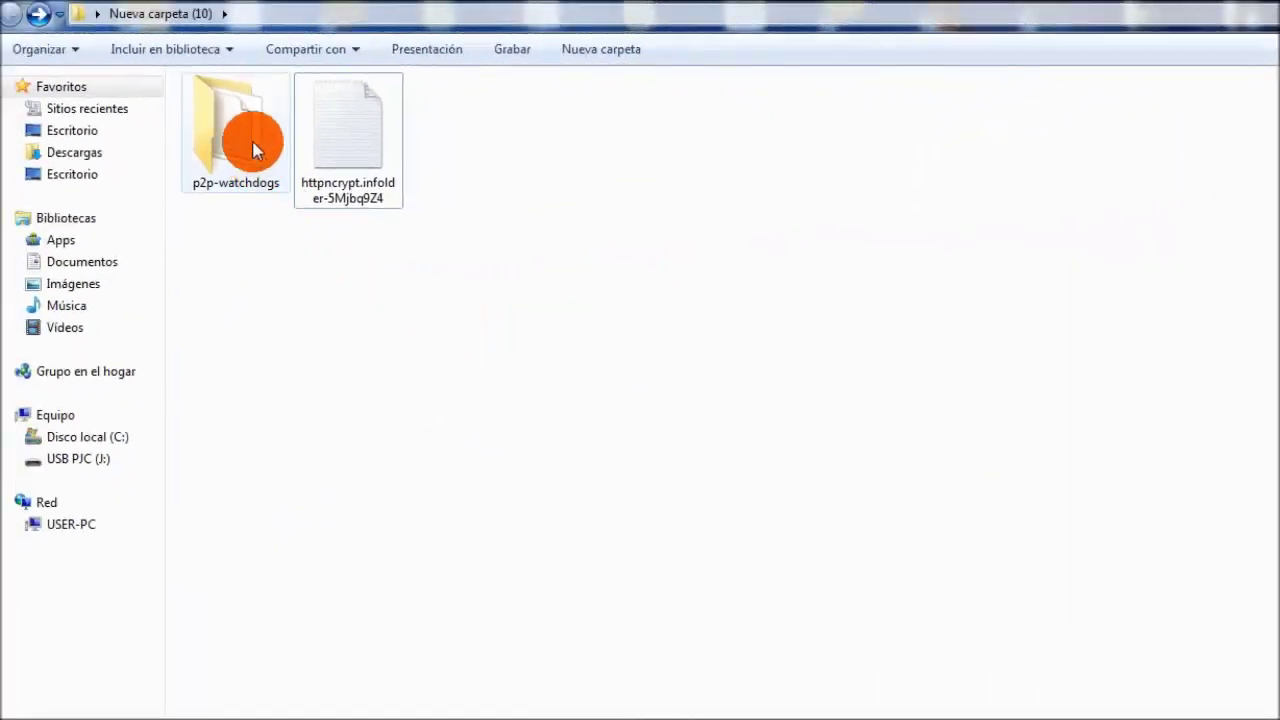
Step: Open the p2p-watchdogs folder in the file explorer and look over its contents
left_click(251, 143)
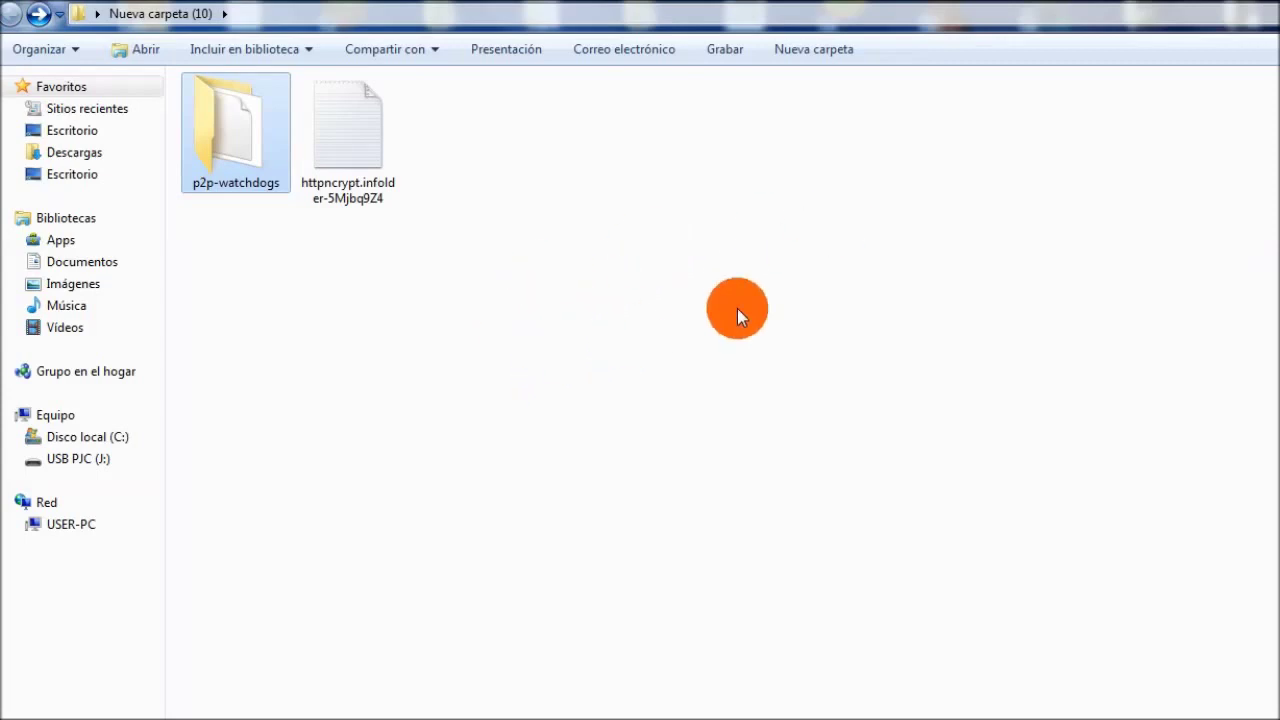
double_click(237, 148)
key("ctrl+a")
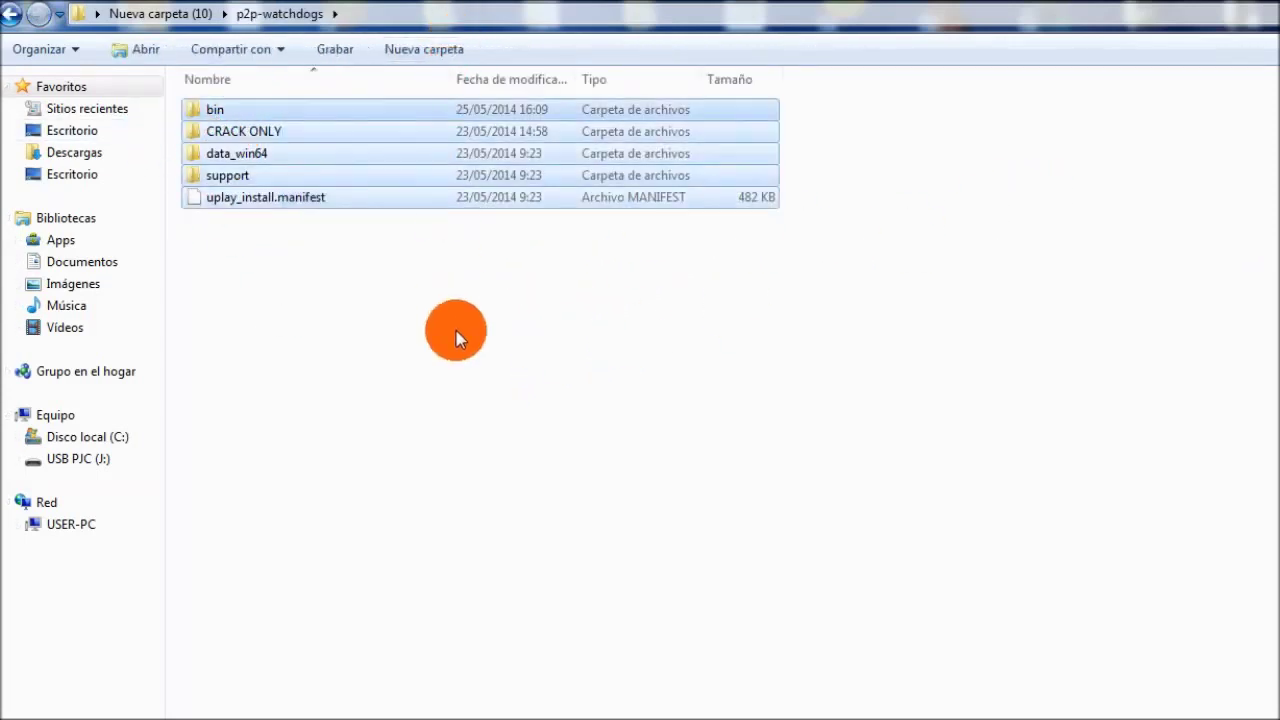
left_click(455, 337)
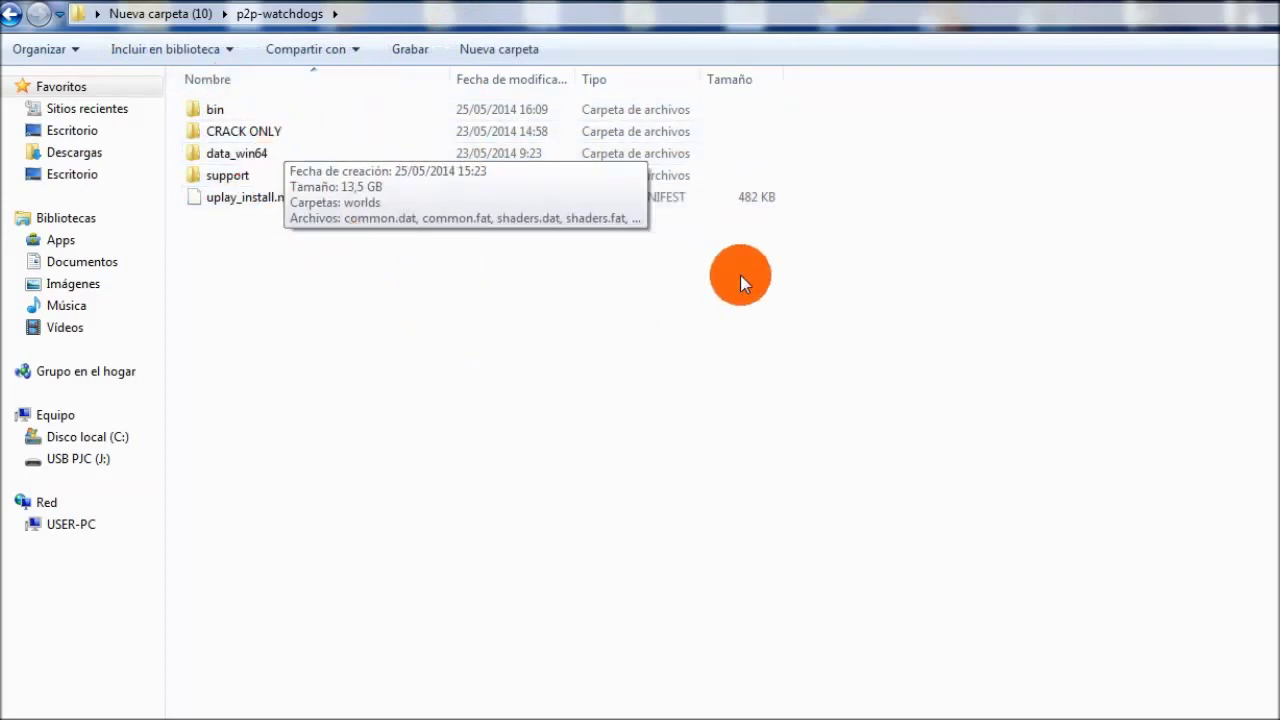
left_click_drag(966, 98, 444, 143)
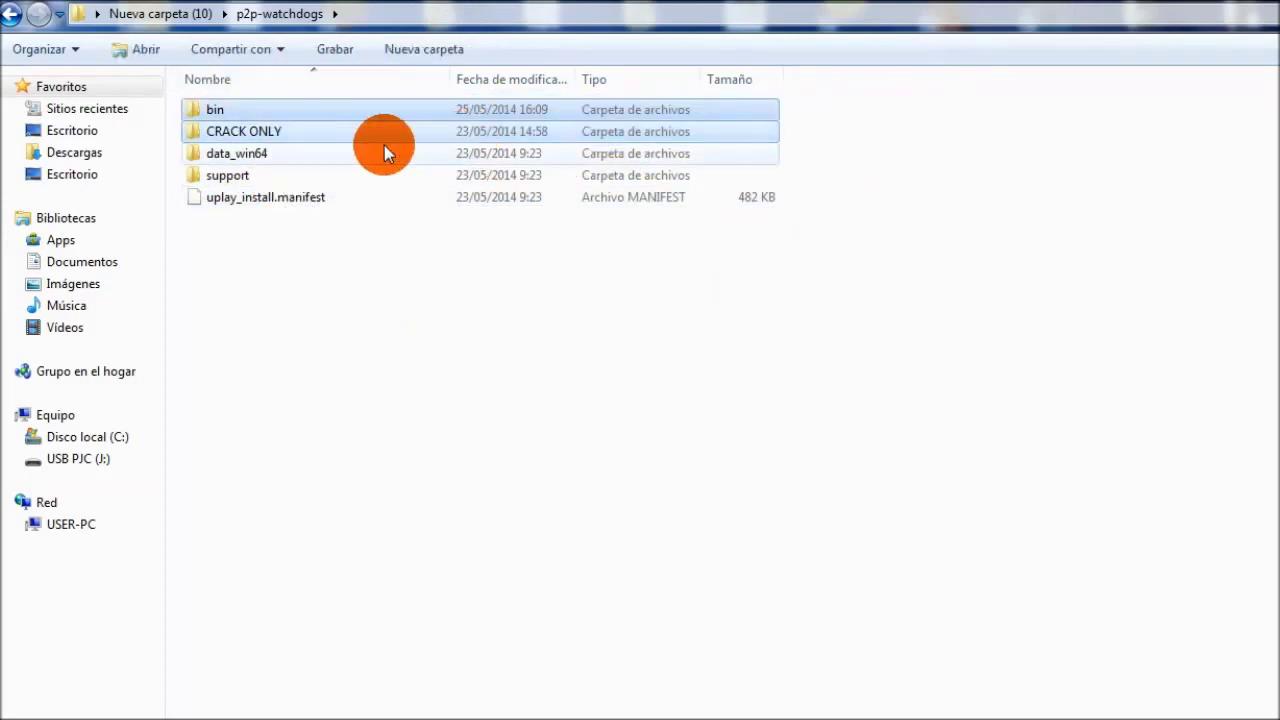
Step: Copy the files GameLauncher_x64, UplayPatch and UplayPatch_x64.dll from the CRACK ONLY folder
double_click(287, 130)
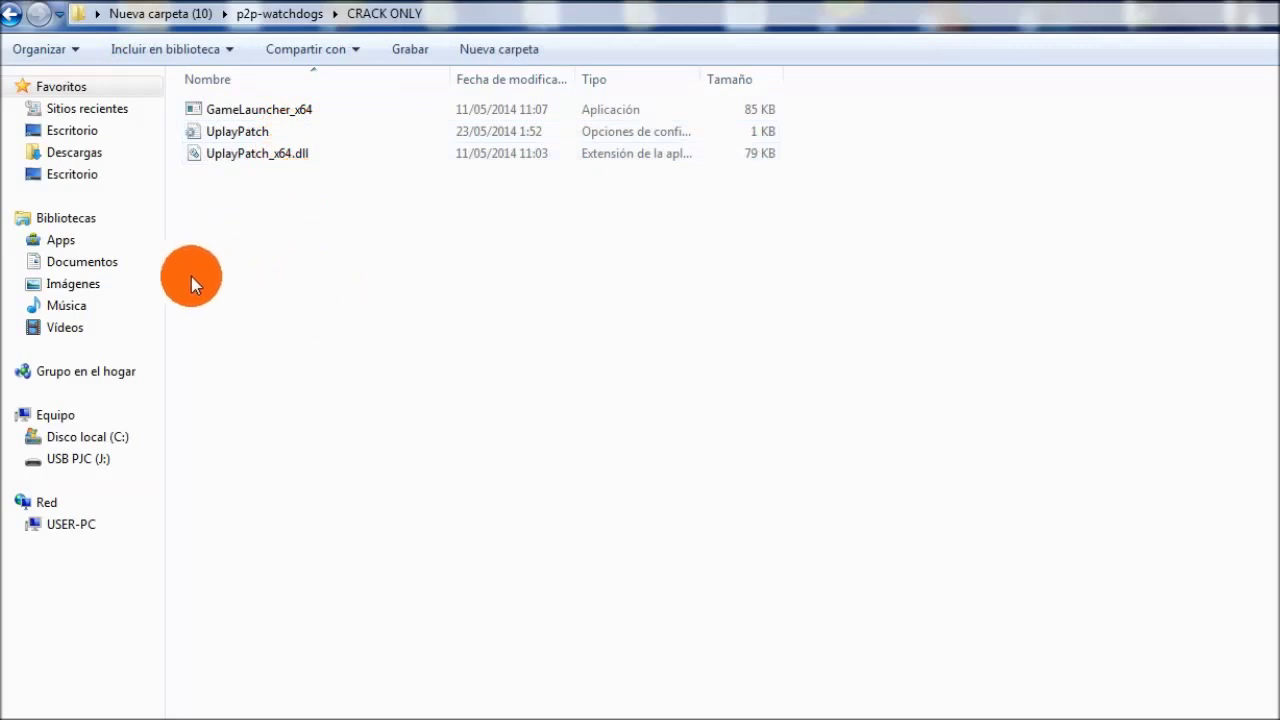
left_click_drag(194, 274, 571, 86)
right_click(426, 115)
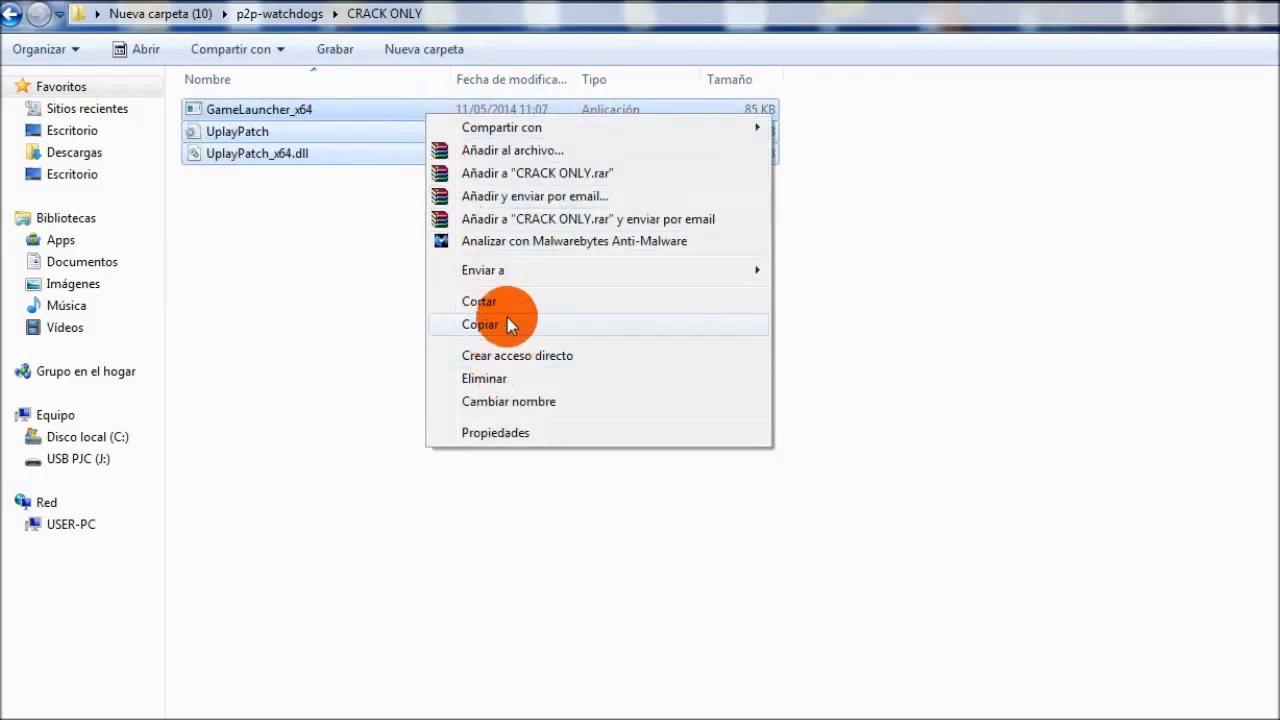
left_click(480, 324)
Step: Paste the copied files into the bin folder of p2p-watchdogs, replacing the existing files of the same name
key("BackSpace")
double_click(389, 112)
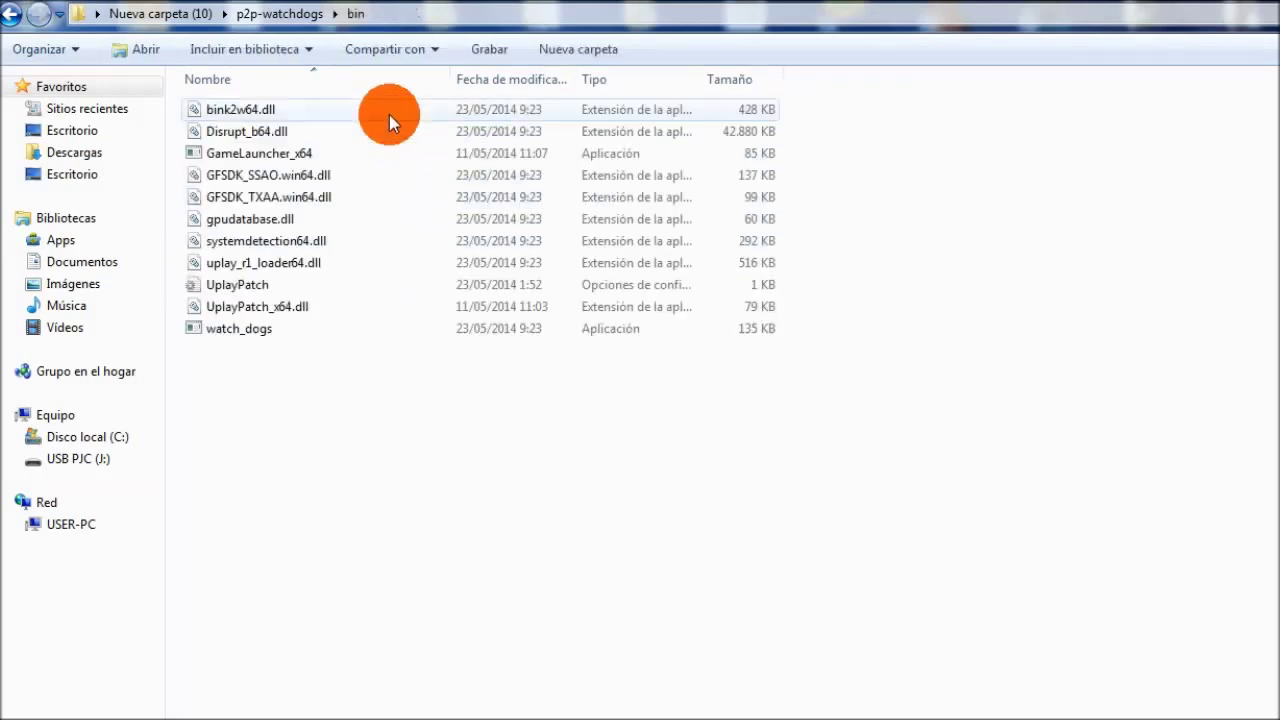
right_click(423, 434)
left_click(518, 572)
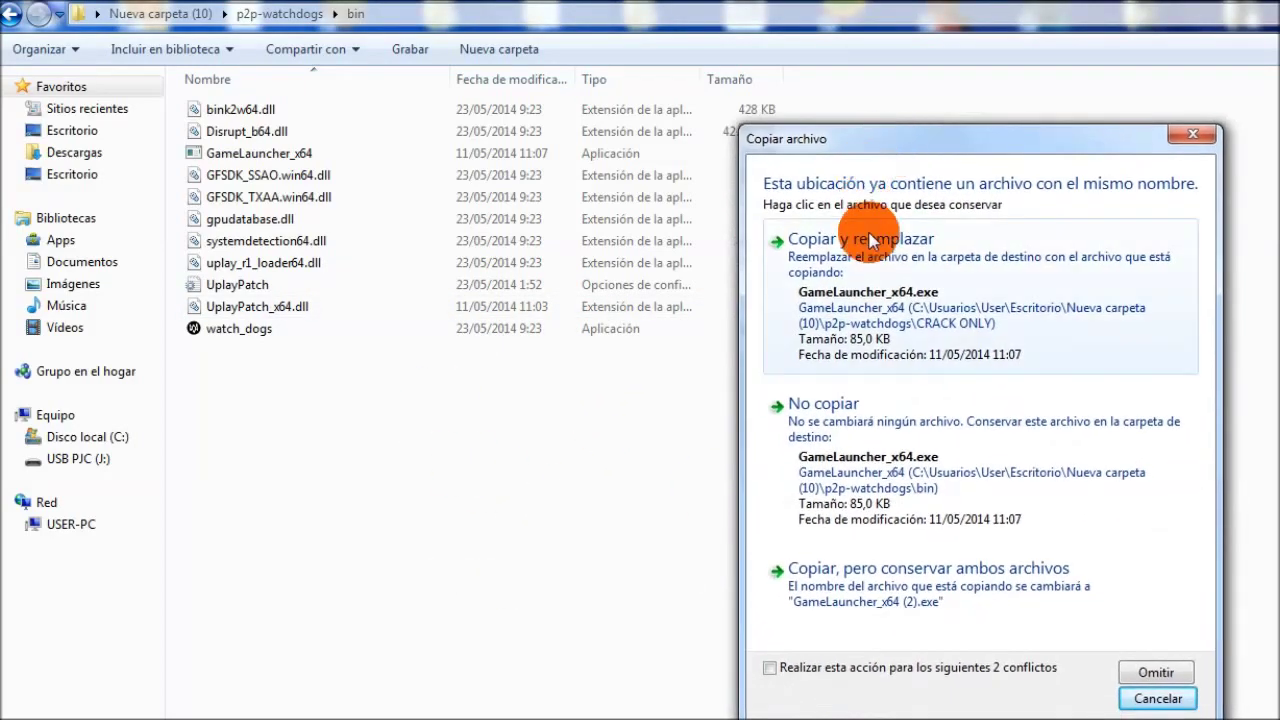
left_click(893, 298)
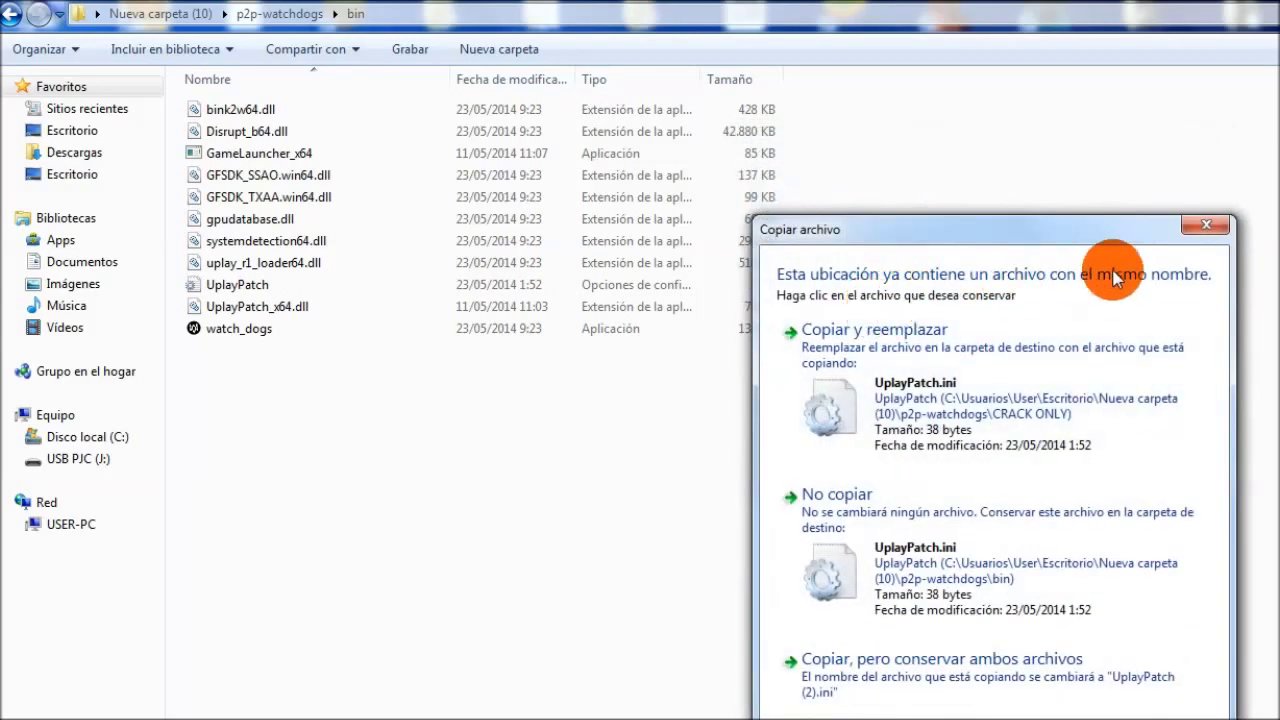
left_click(935, 418)
left_click(857, 409)
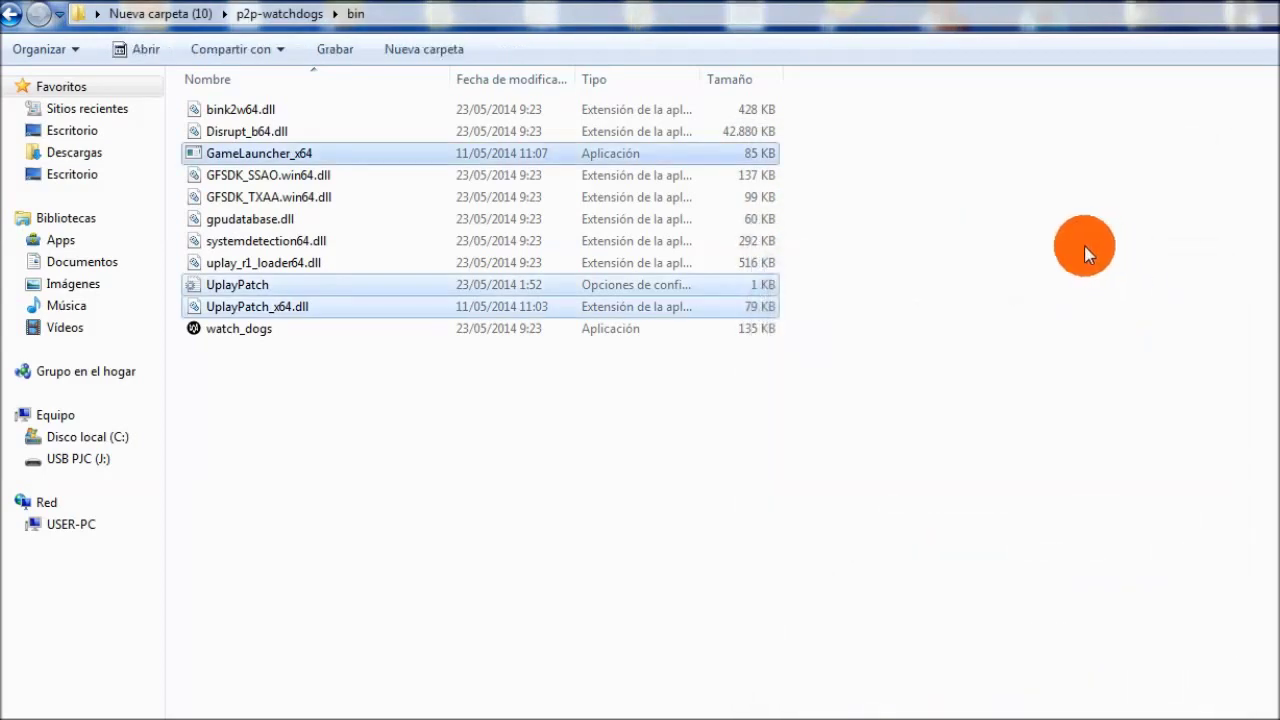
left_click(426, 457)
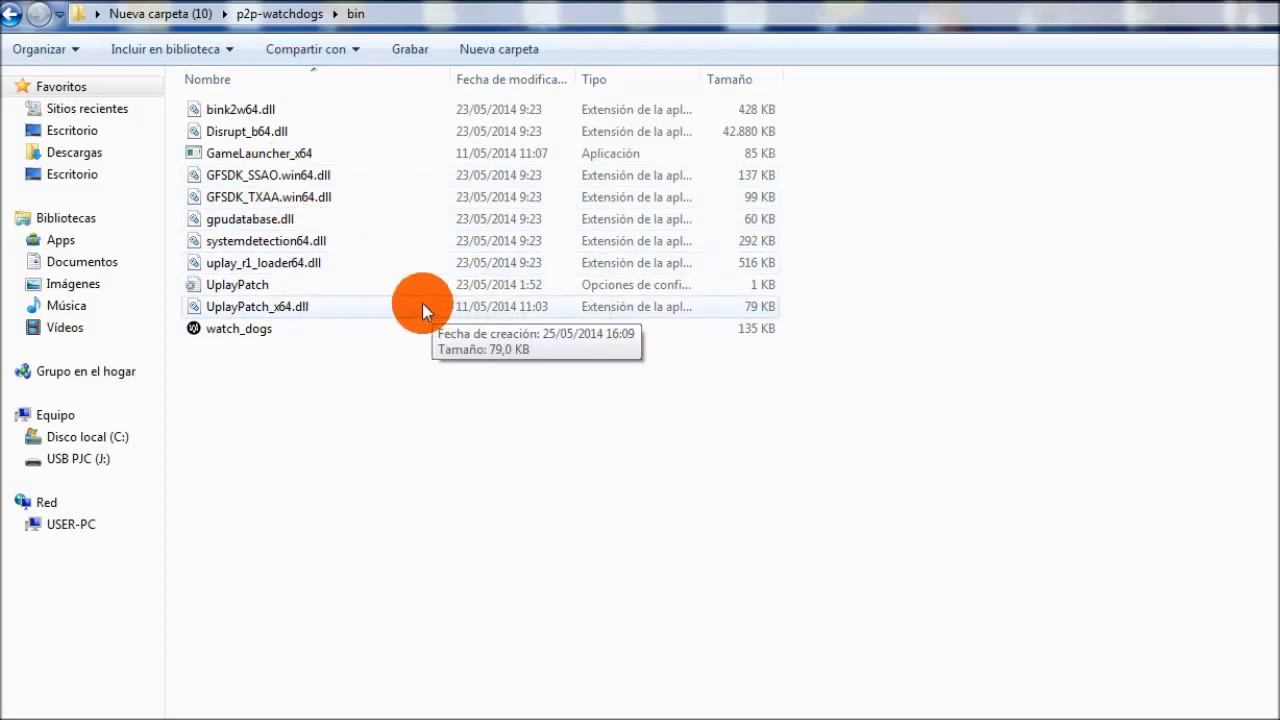
Step: Reopen the bin folder from p2p-watchdogs and locate the GameLauncher_x64 application
key("BackSpace")
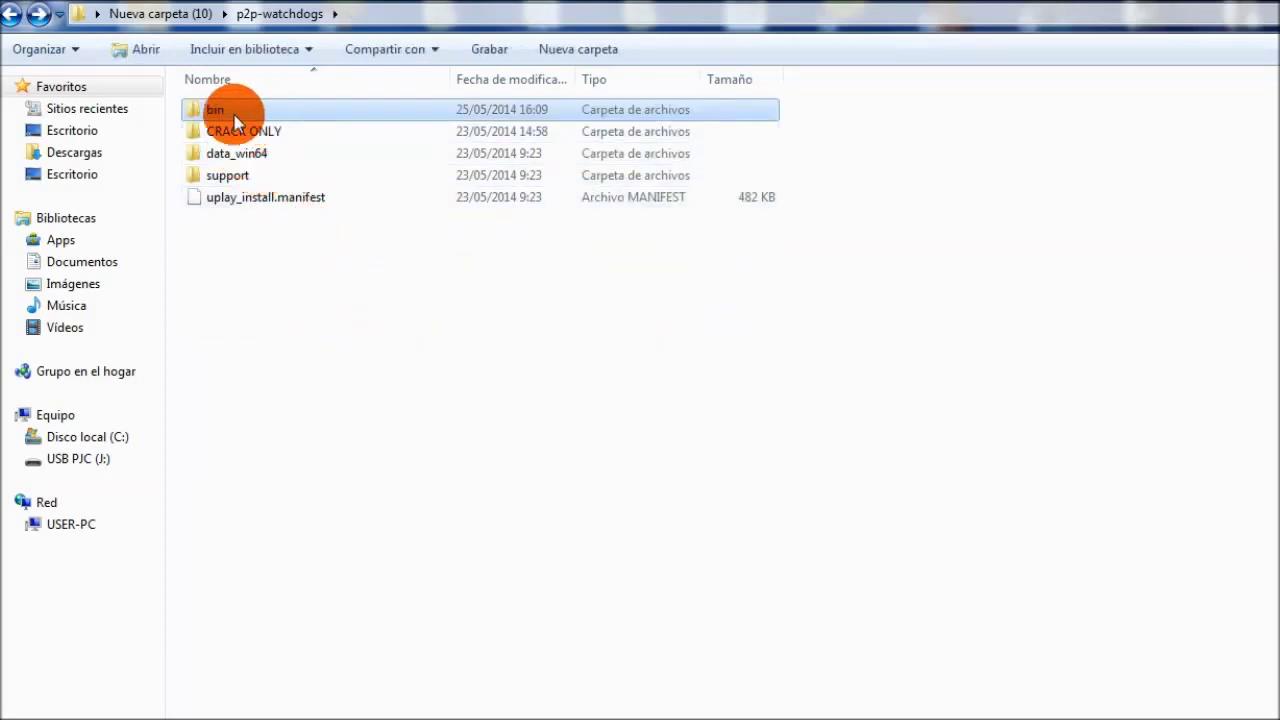
double_click(272, 108)
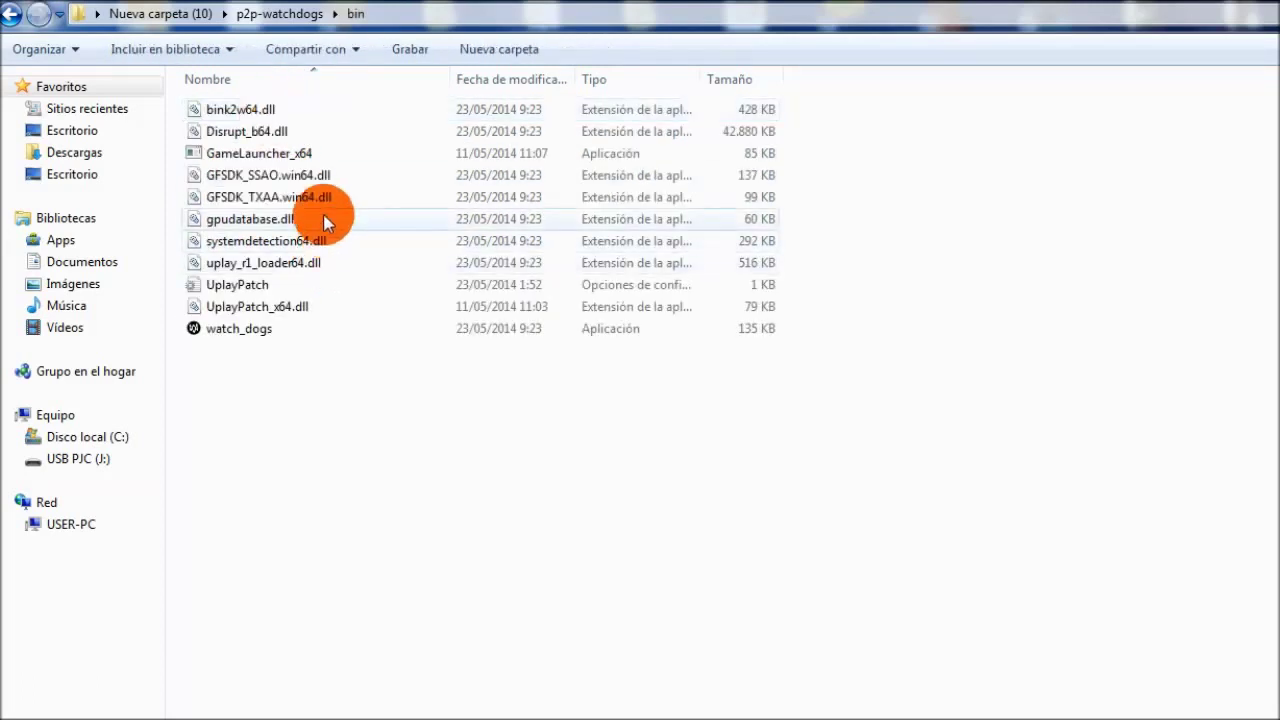
left_click(311, 158)
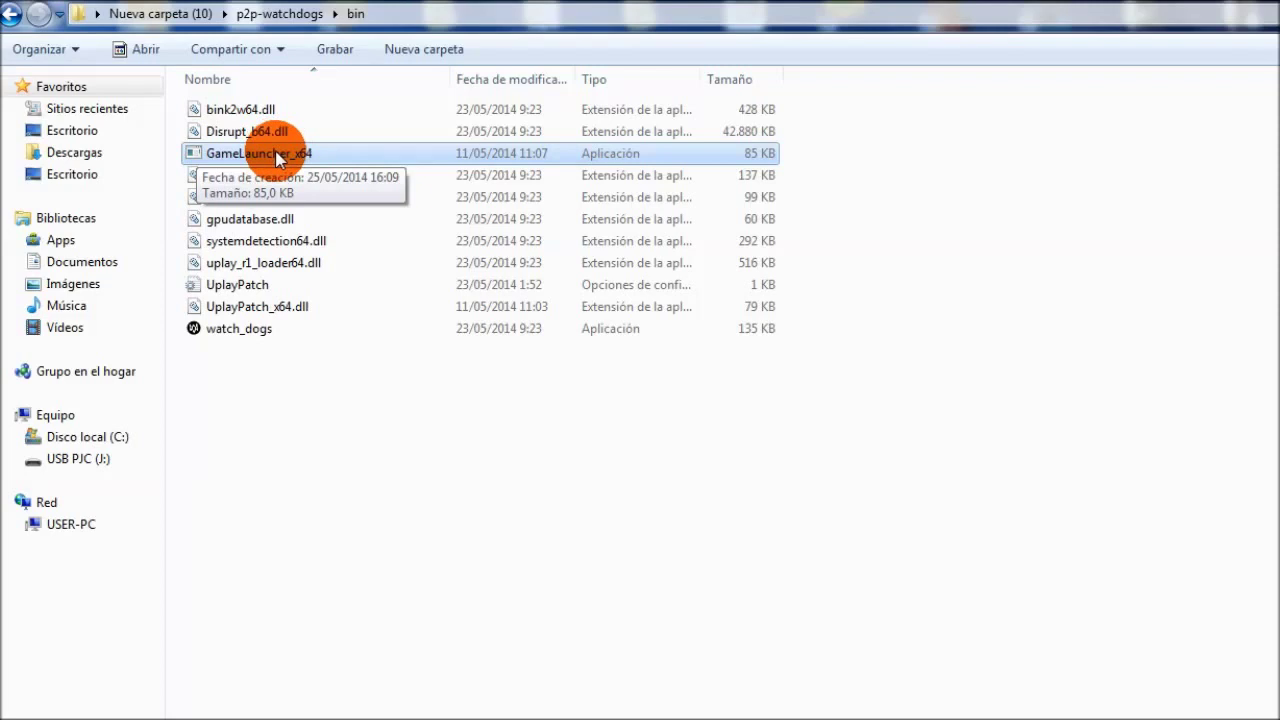
left_click_drag(900, 103, 914, 240)
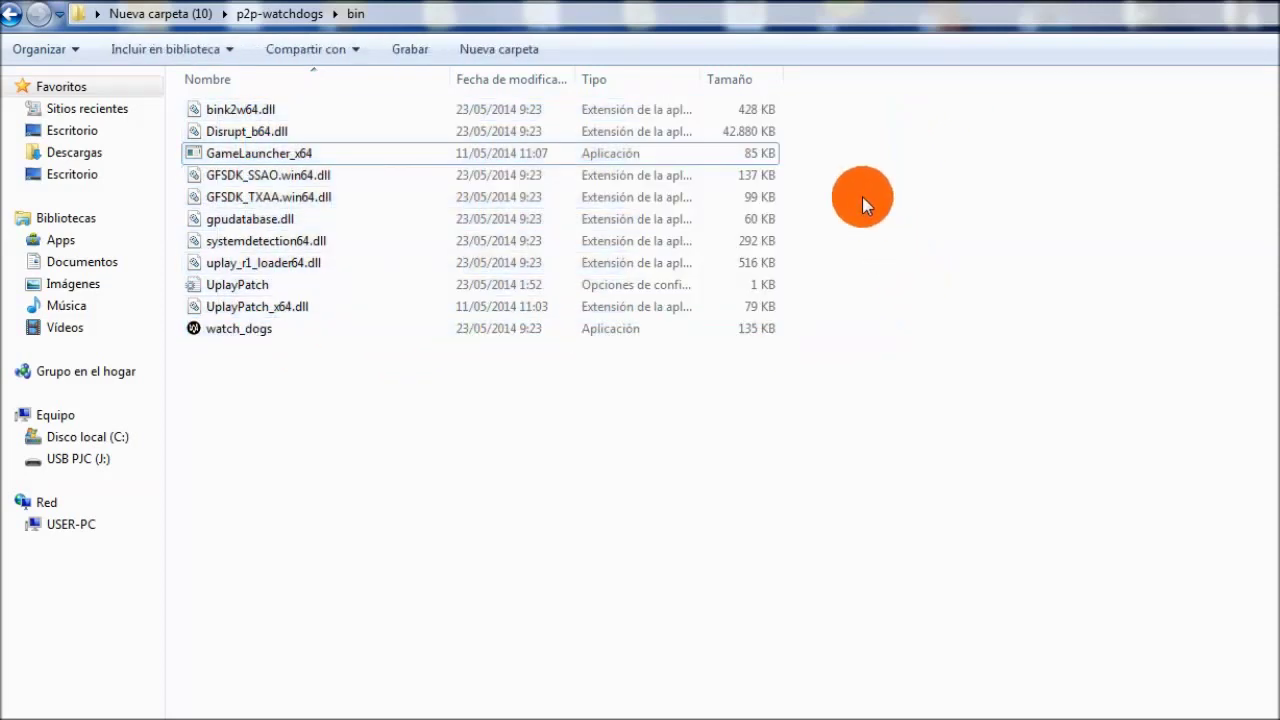
left_click(674, 155)
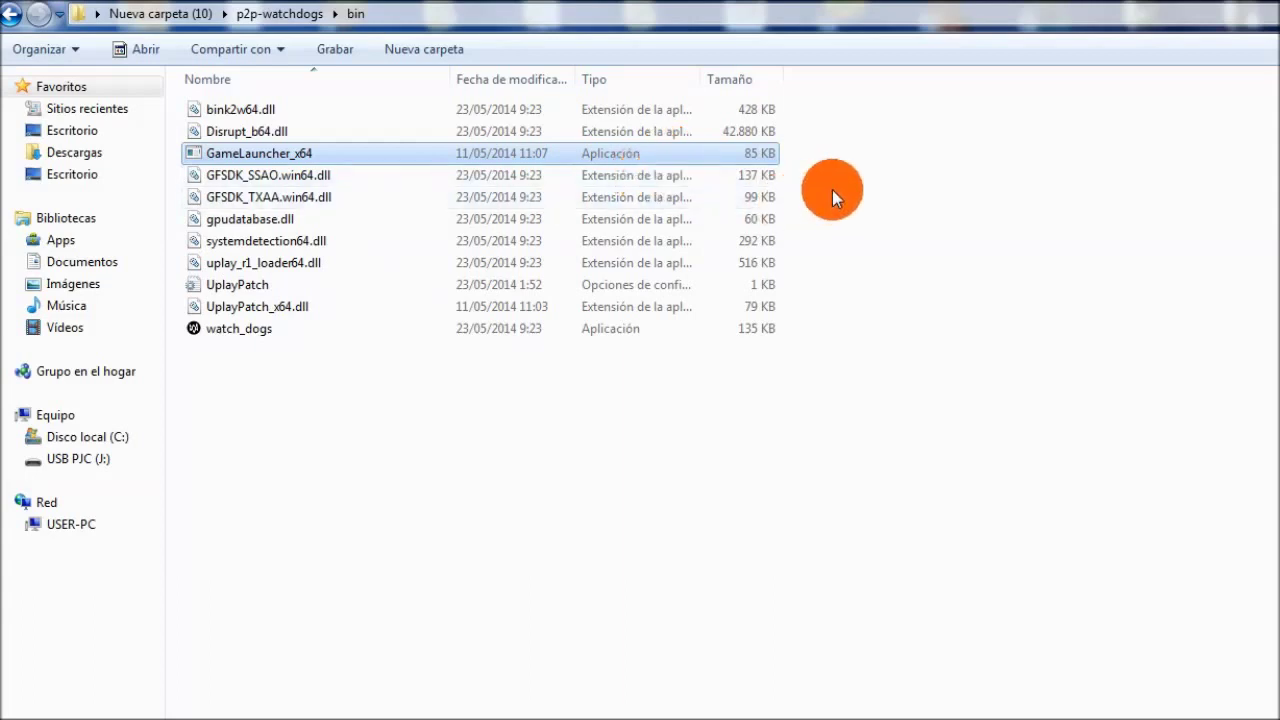
left_click_drag(772, 430, 809, 324)
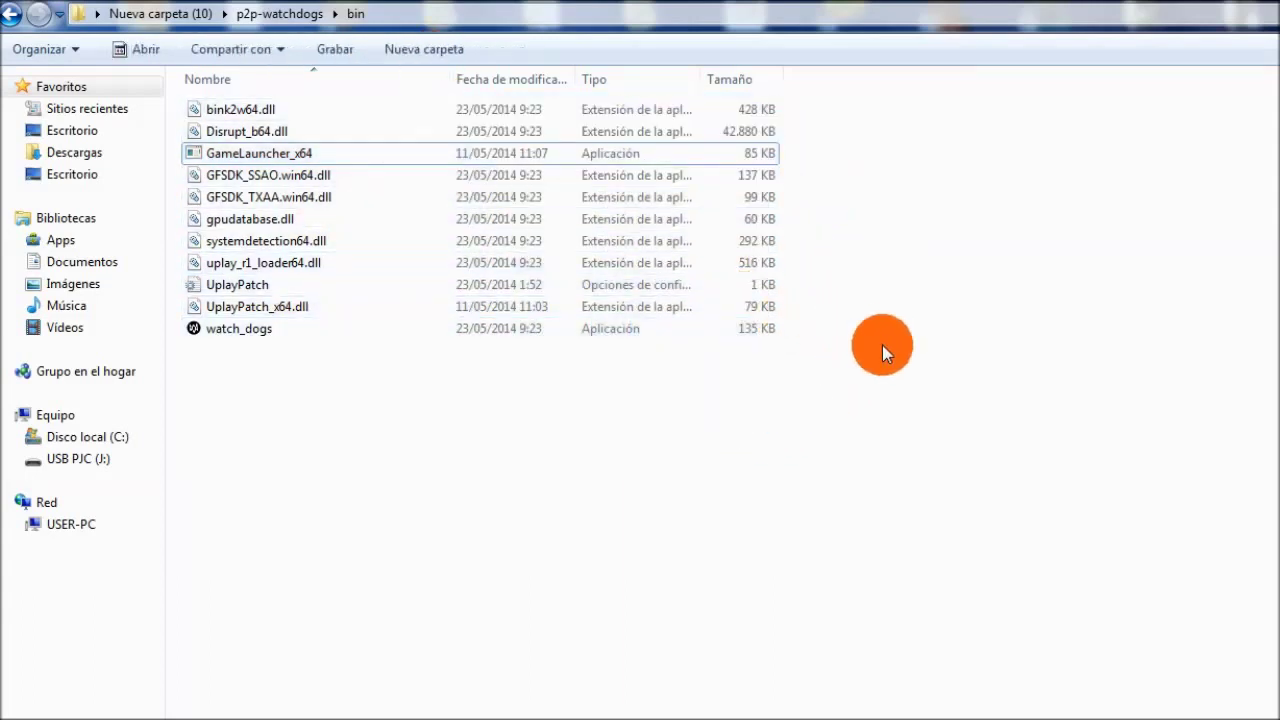
left_click(612, 160)
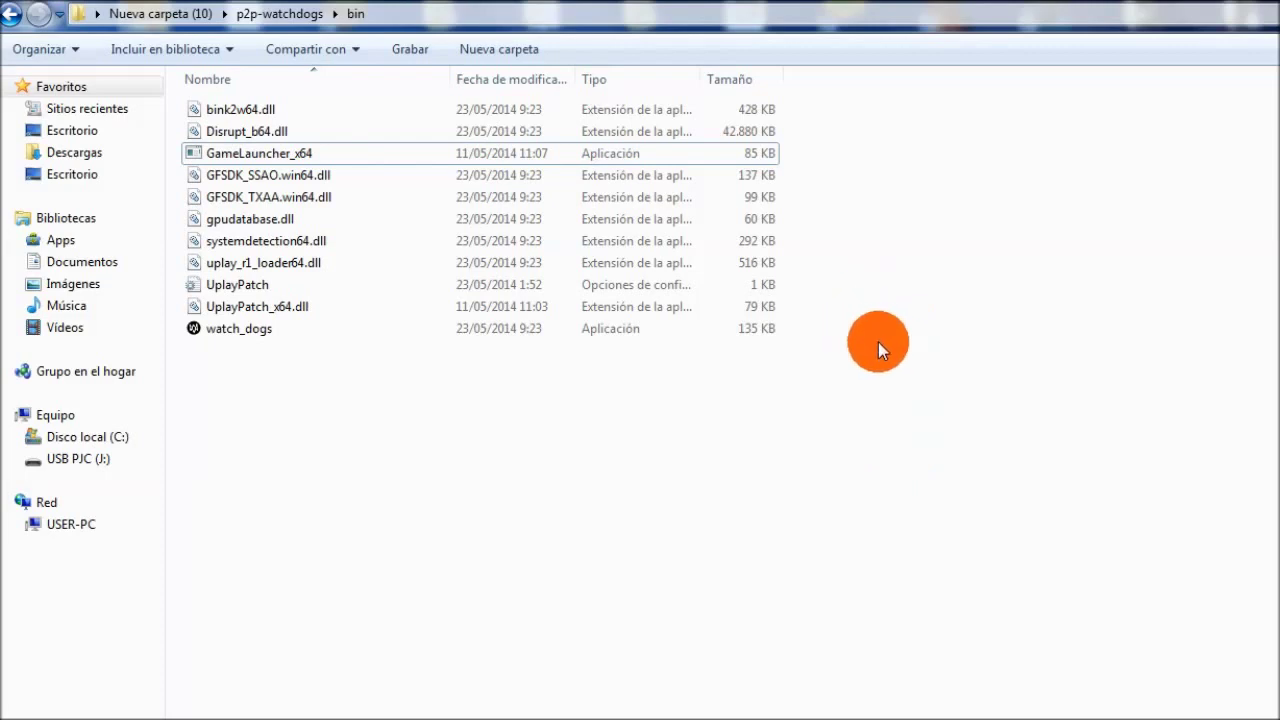
key("ctrl+a")
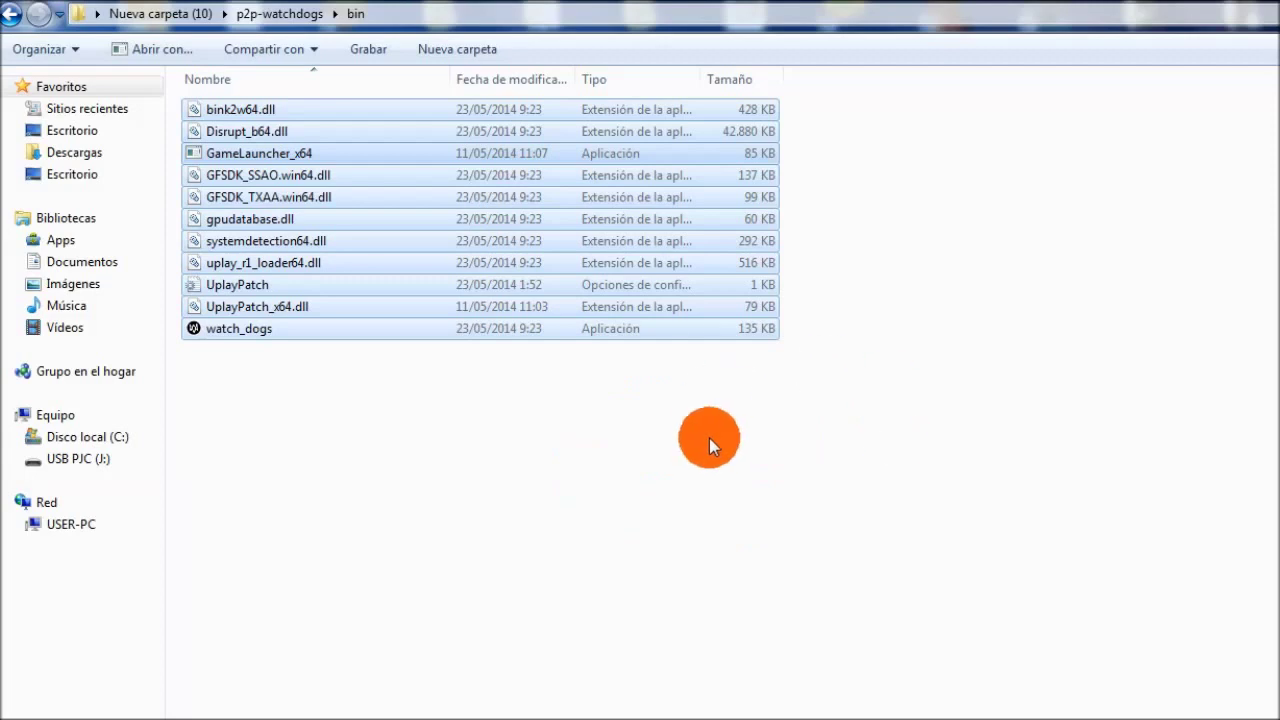
left_click_drag(469, 450, 419, 345)
left_click_drag(395, 400, 872, 112)
left_click(876, 167)
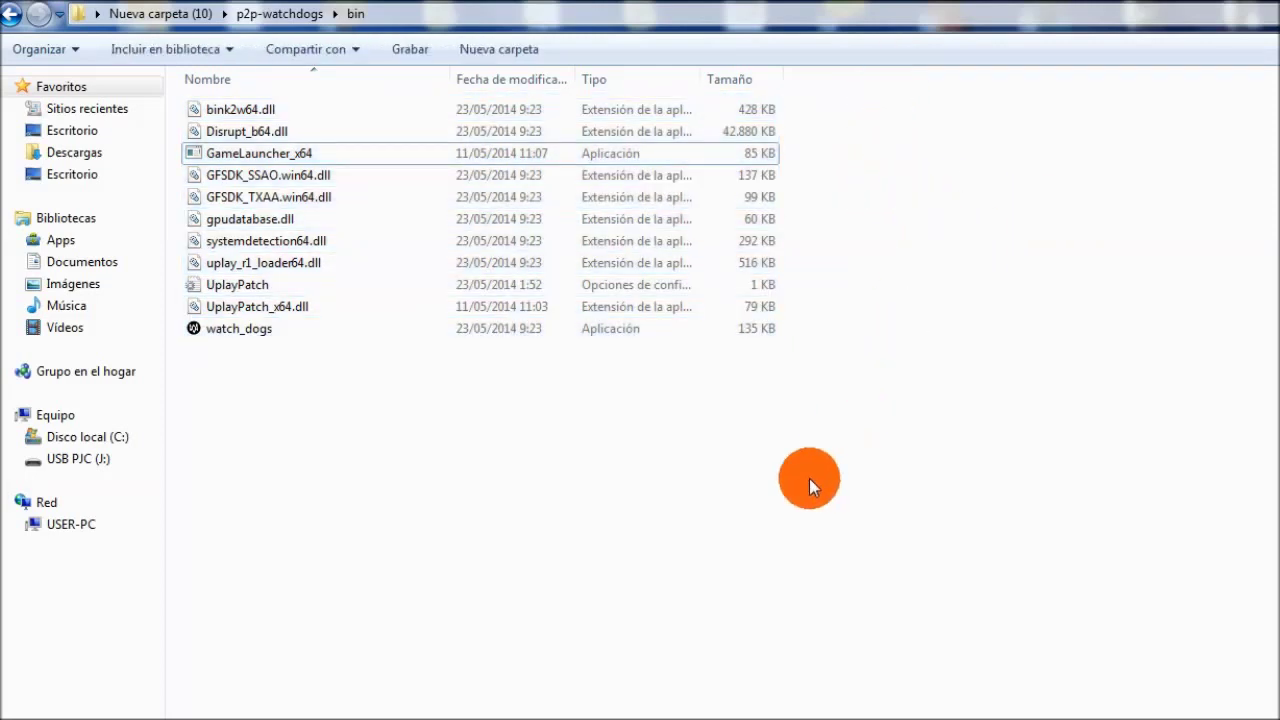
left_click_drag(447, 415, 880, 192)
left_click(917, 249)
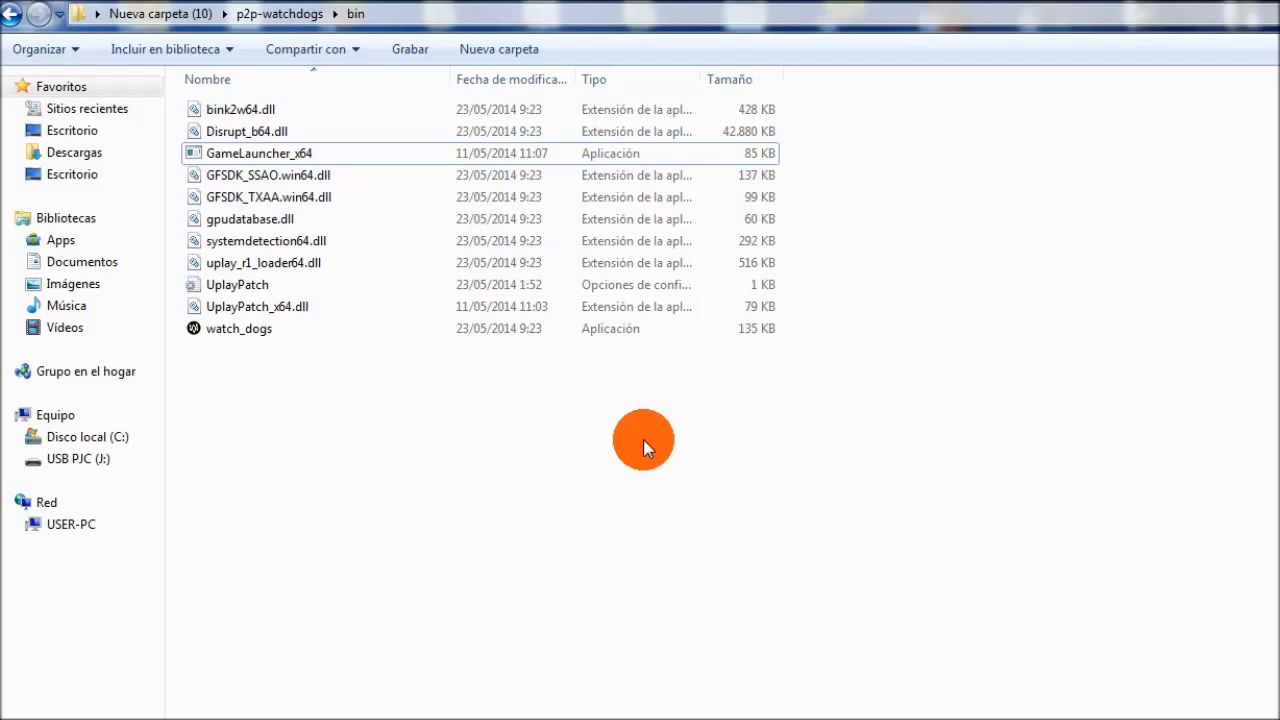
left_click_drag(405, 457, 827, 146)
left_click(908, 162)
left_click_drag(768, 512, 310, 128)
left_click(564, 424)
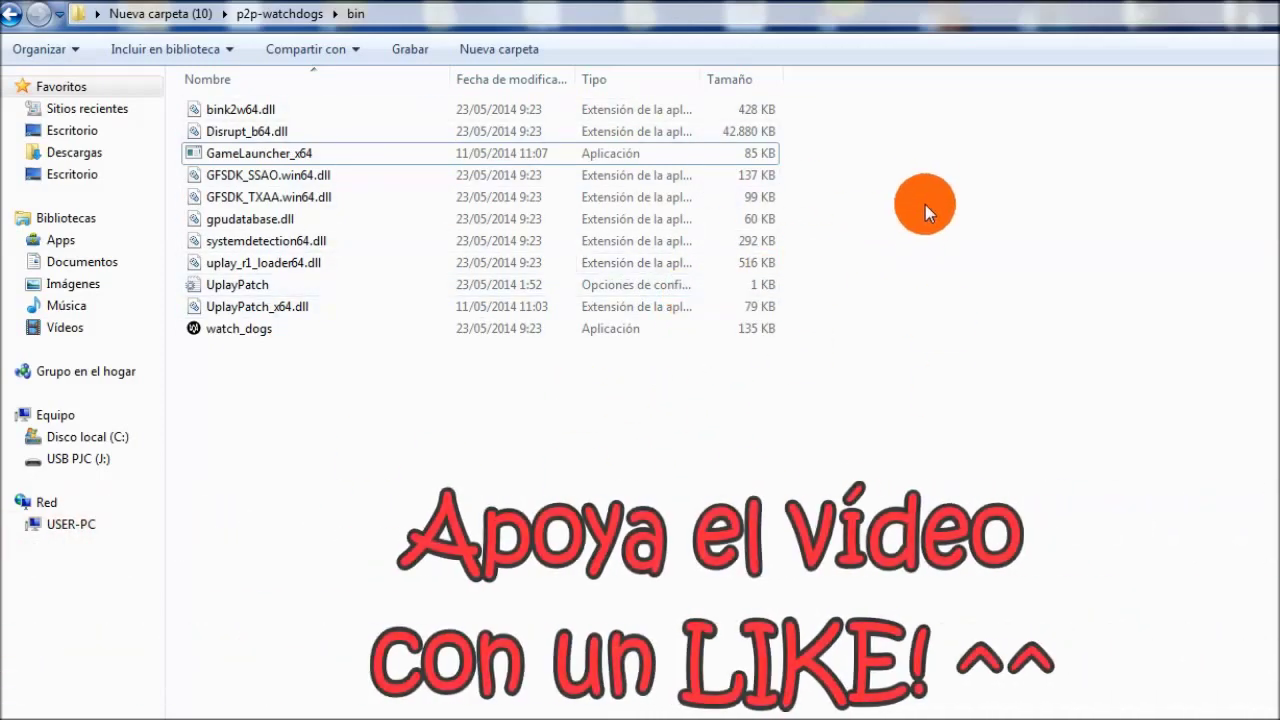
left_click_drag(945, 113, 510, 490)
left_click(925, 425)
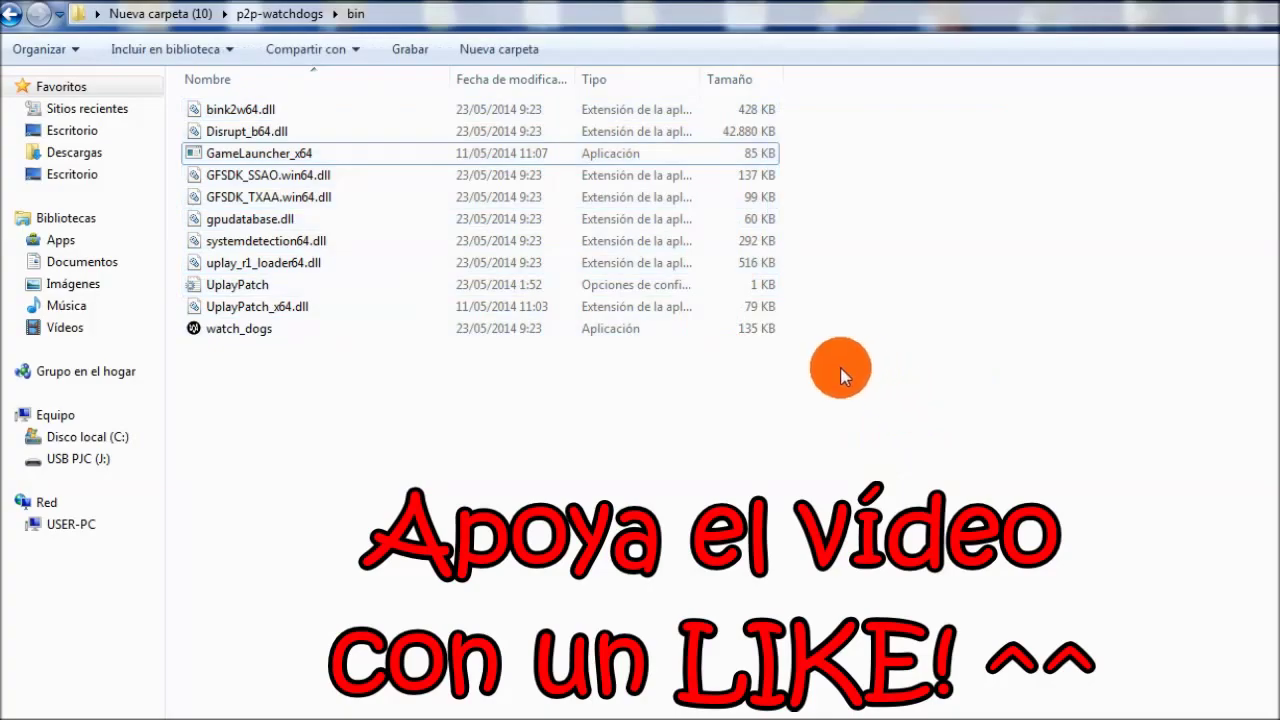